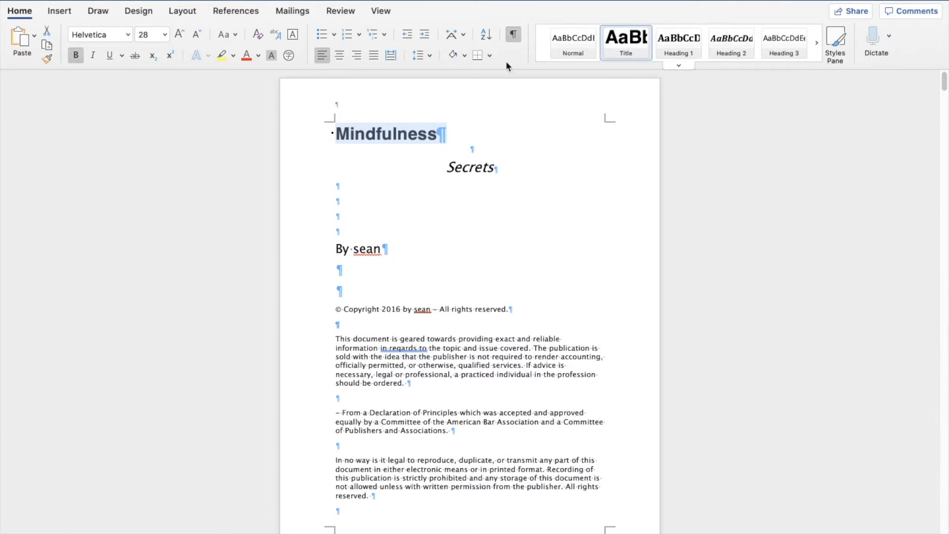
Step: Center the 'Mindfulness' title on the page
click(339, 55)
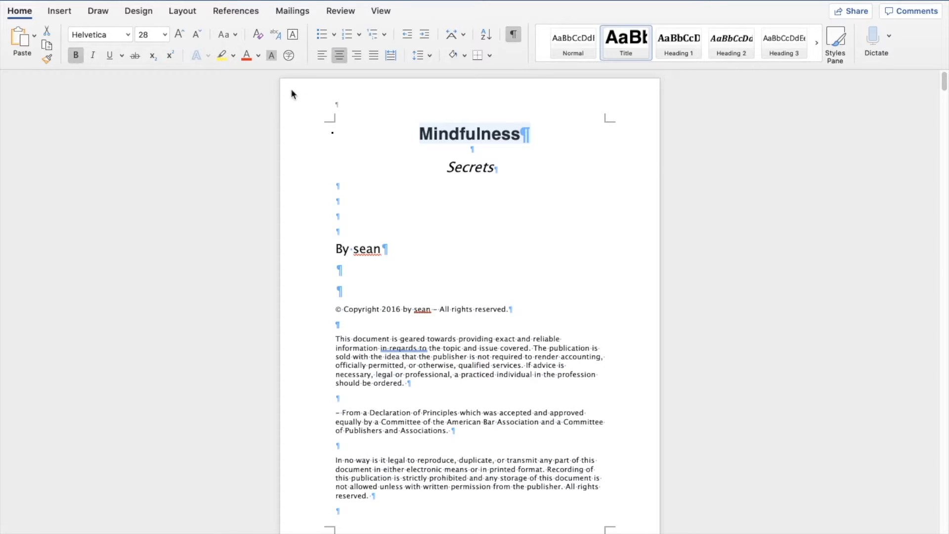
click(473, 167)
click(449, 134)
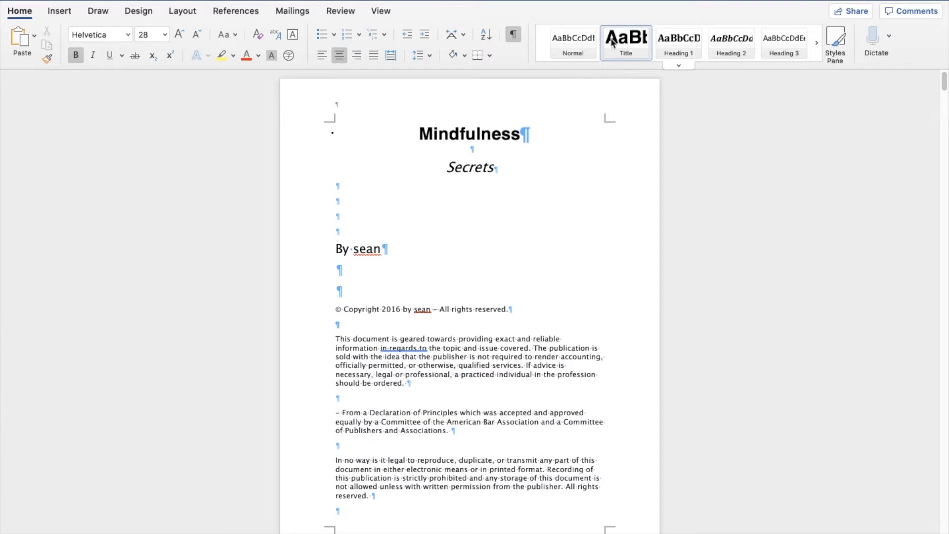
drag(531, 131, 433, 133)
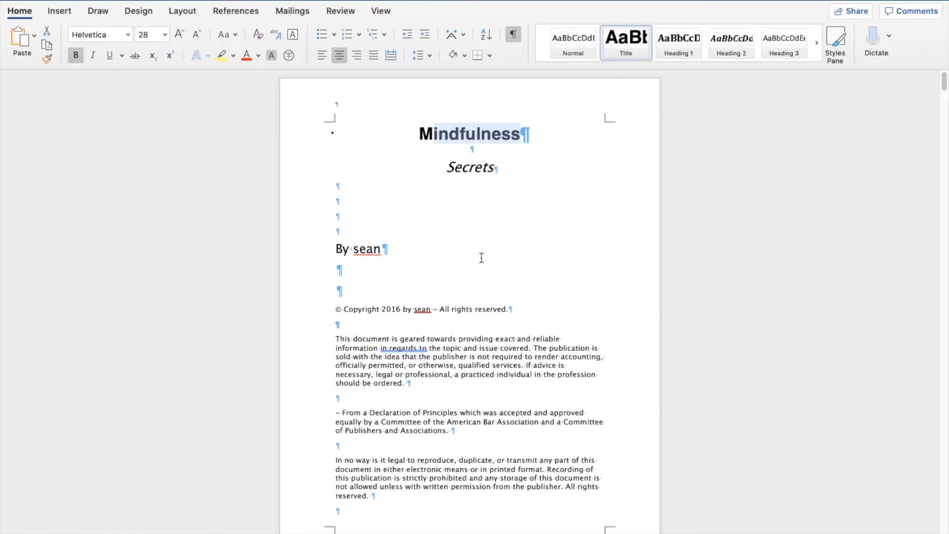
click(462, 269)
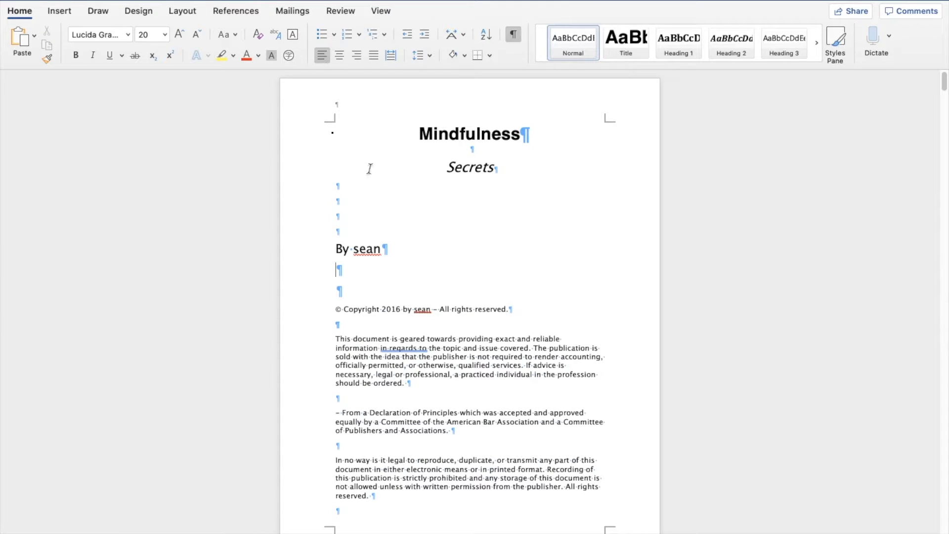
Step: Center the 'By sean' author line
drag(389, 249, 352, 236)
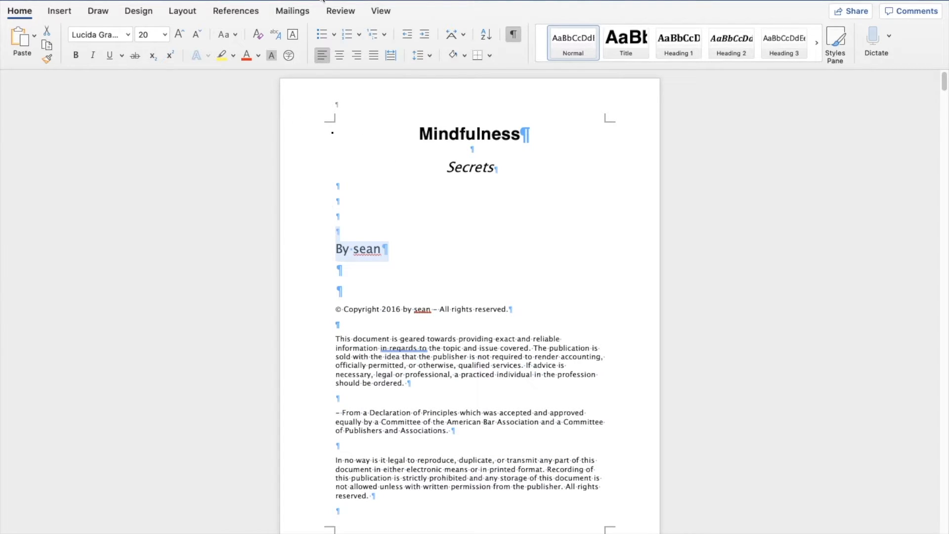
click(338, 54)
click(505, 247)
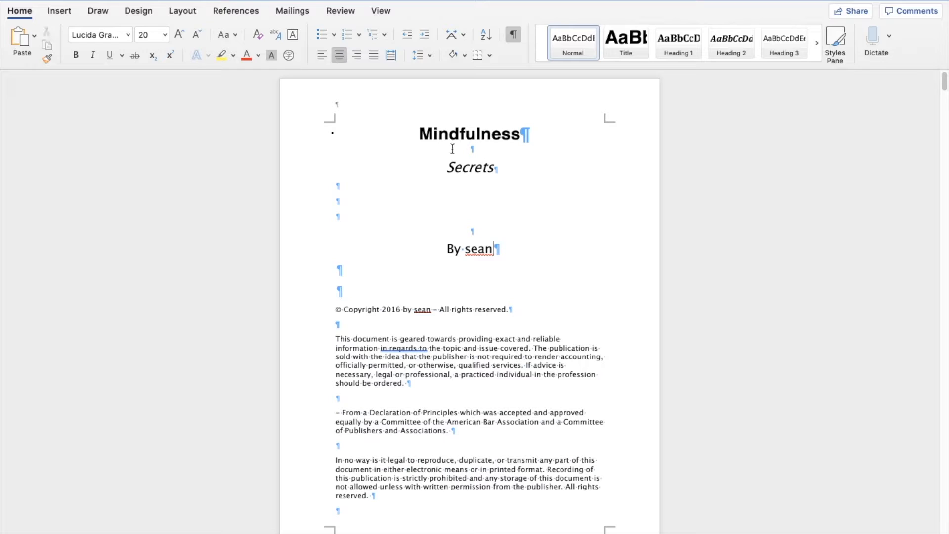
Step: Change the font of the title, subtitle and author line to Georgia
drag(533, 134, 519, 247)
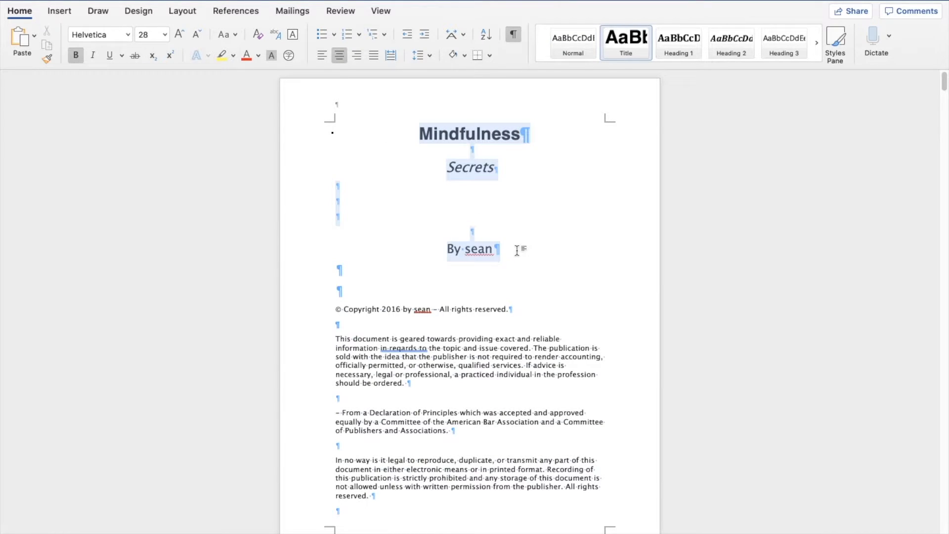
click(129, 39)
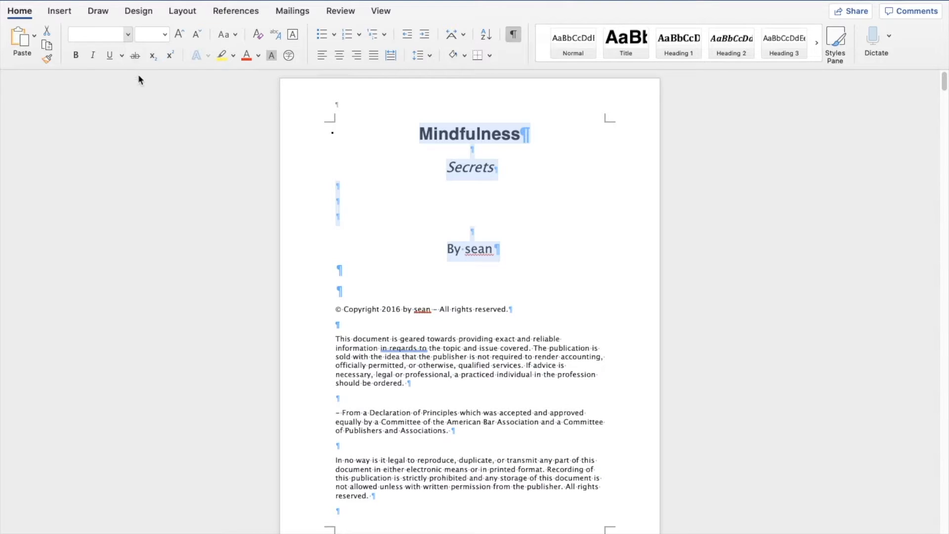
click(130, 174)
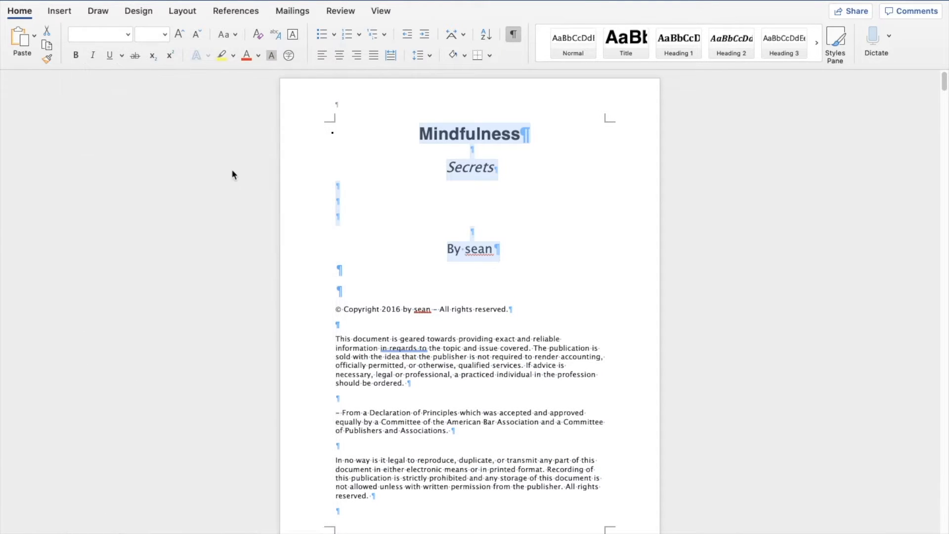
Step: Increase the font size of the 'Mindfulness' title
click(387, 170)
drag(542, 134, 399, 130)
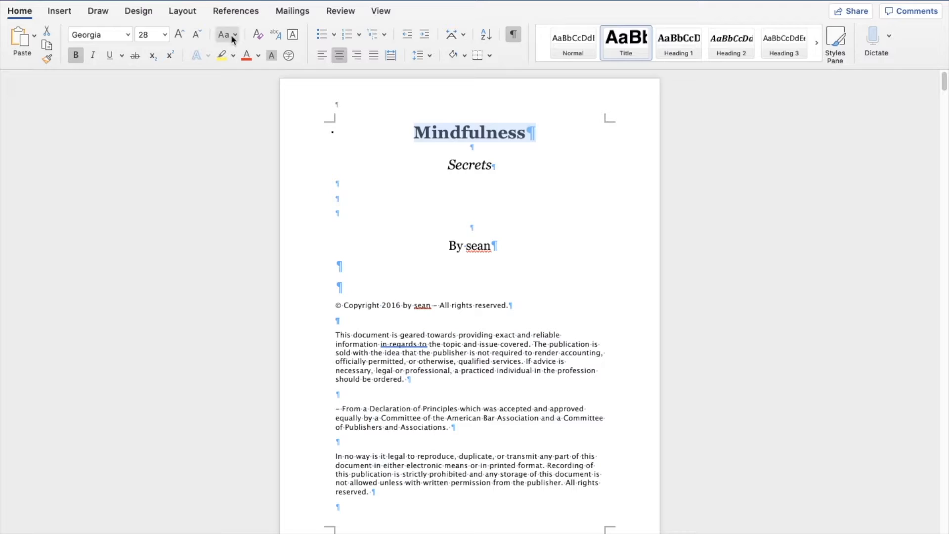
click(183, 35)
click(196, 34)
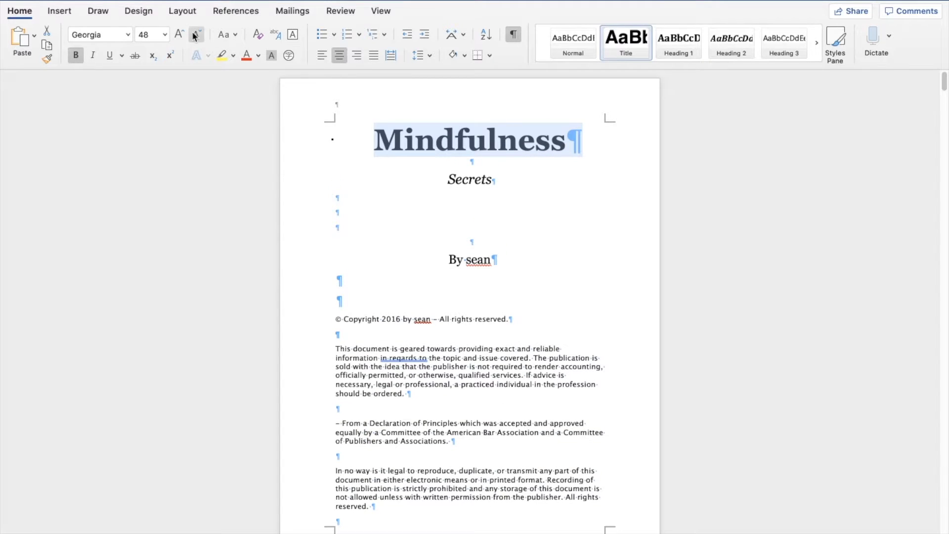
click(434, 170)
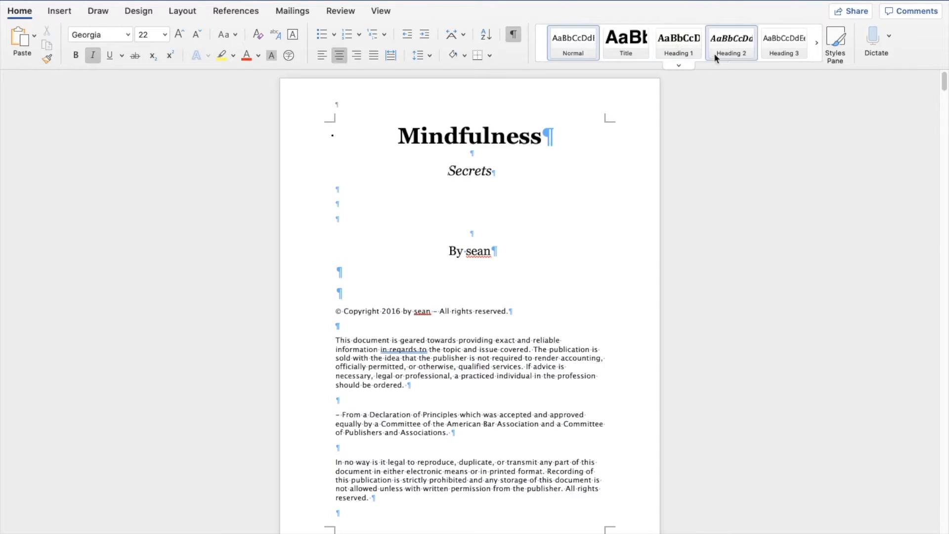
double_click(485, 169)
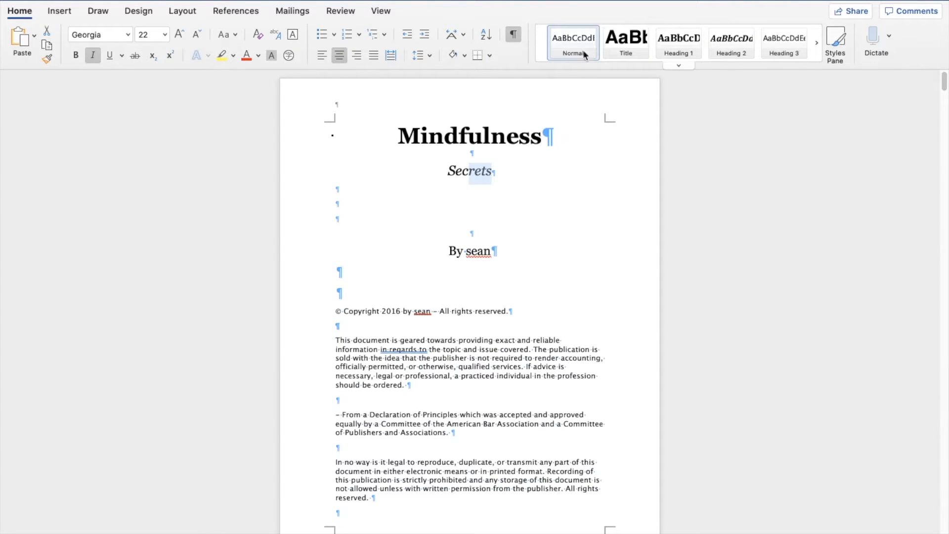
click(558, 177)
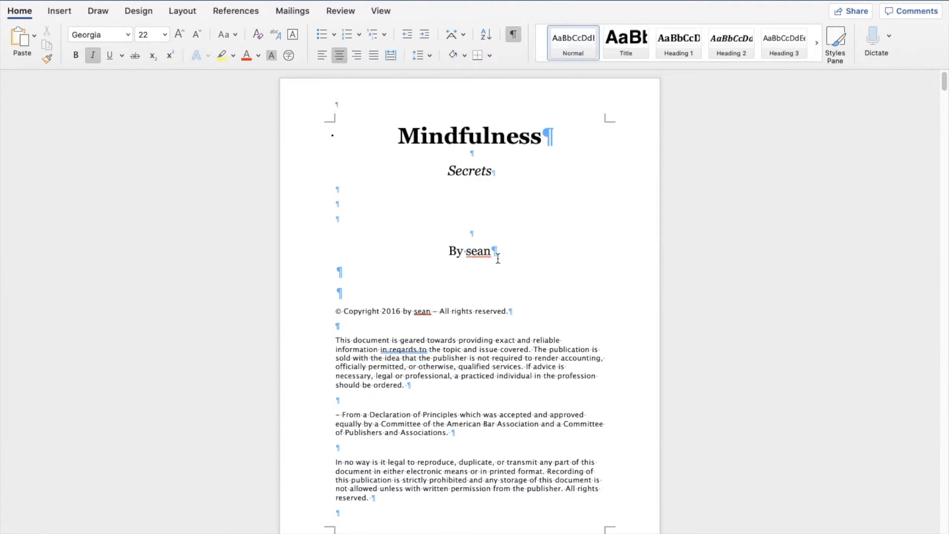
Step: Insert a page break on the empty line below the author line
click(399, 272)
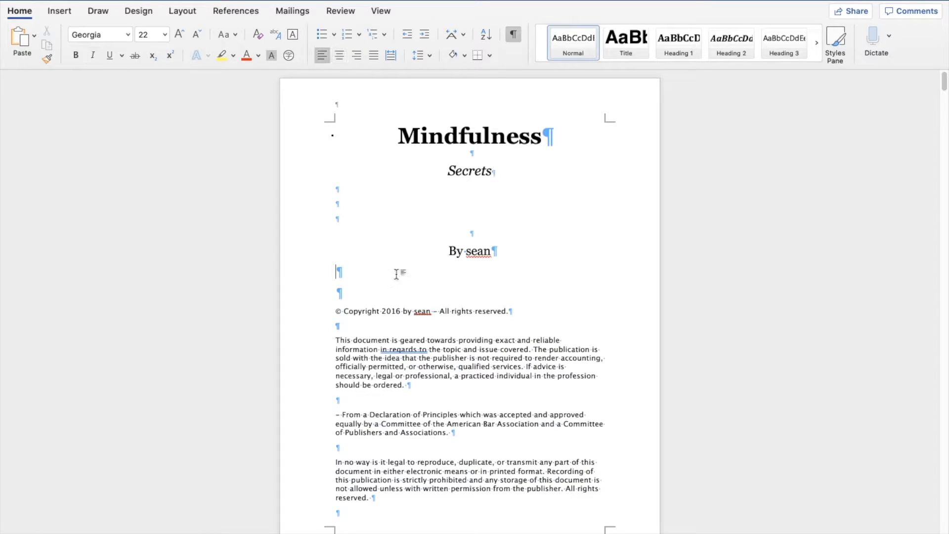
click(57, 11)
click(44, 60)
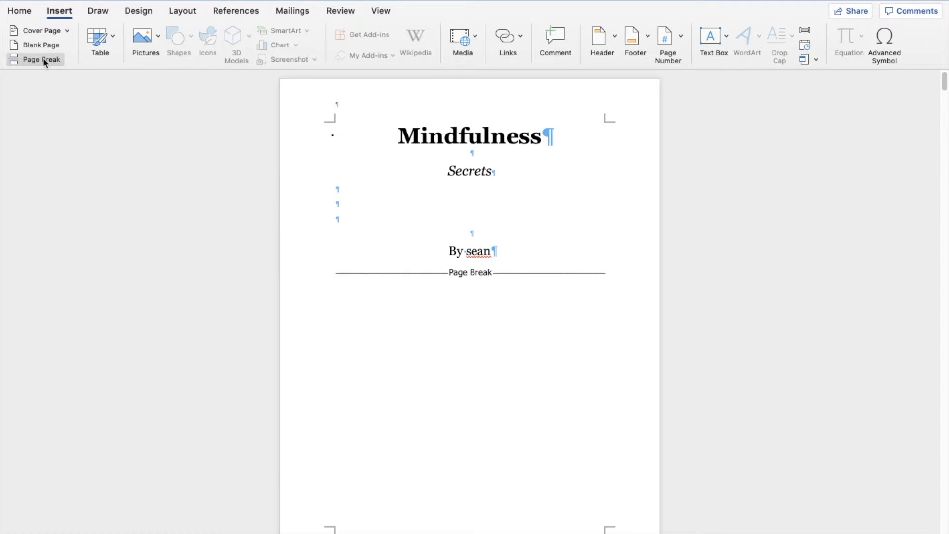
click(363, 243)
scroll(362, 228, up, 3)
click(430, 217)
click(19, 11)
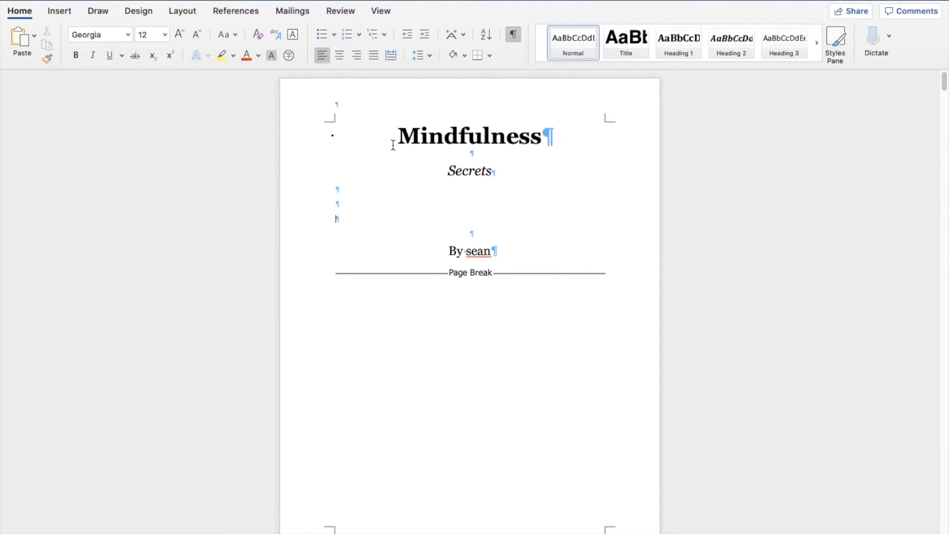
Step: Toggle the display of paragraph marks off and on to preview the title page
click(514, 35)
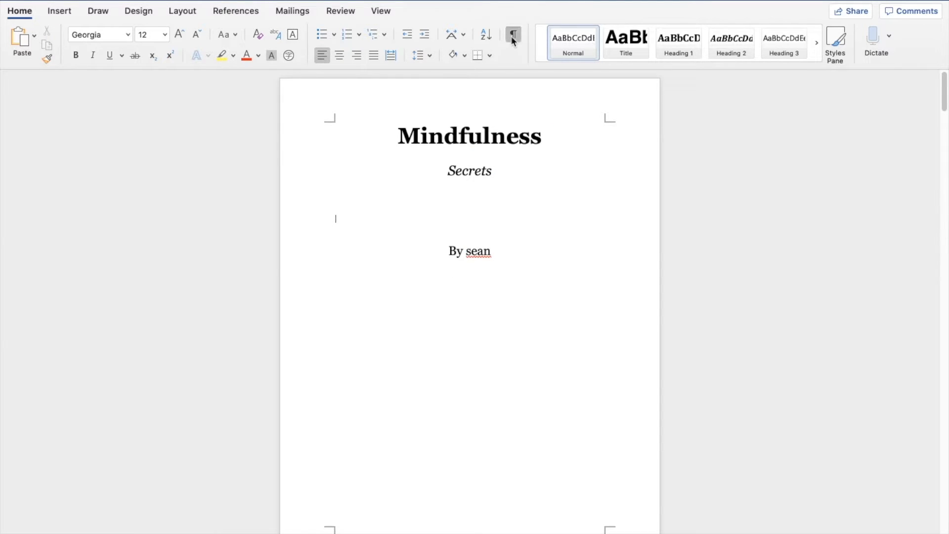
click(512, 36)
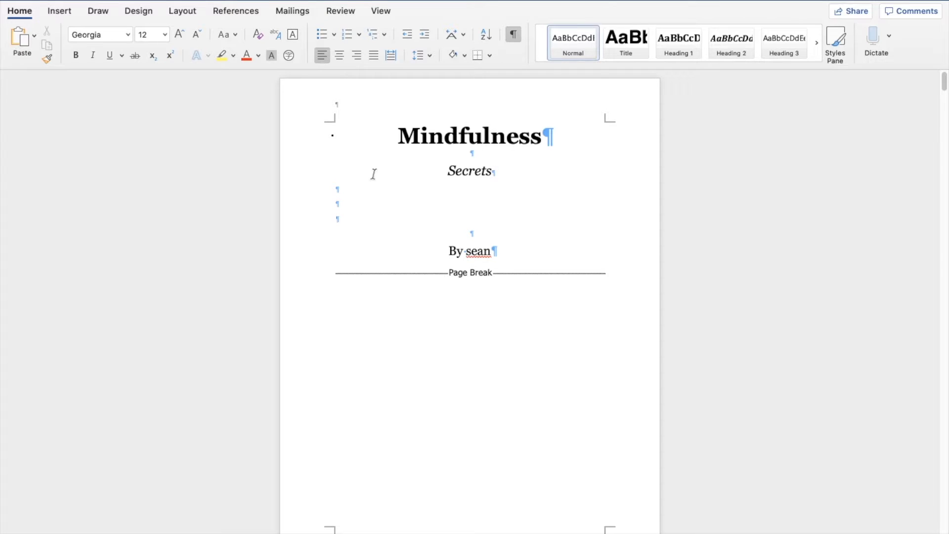
click(518, 40)
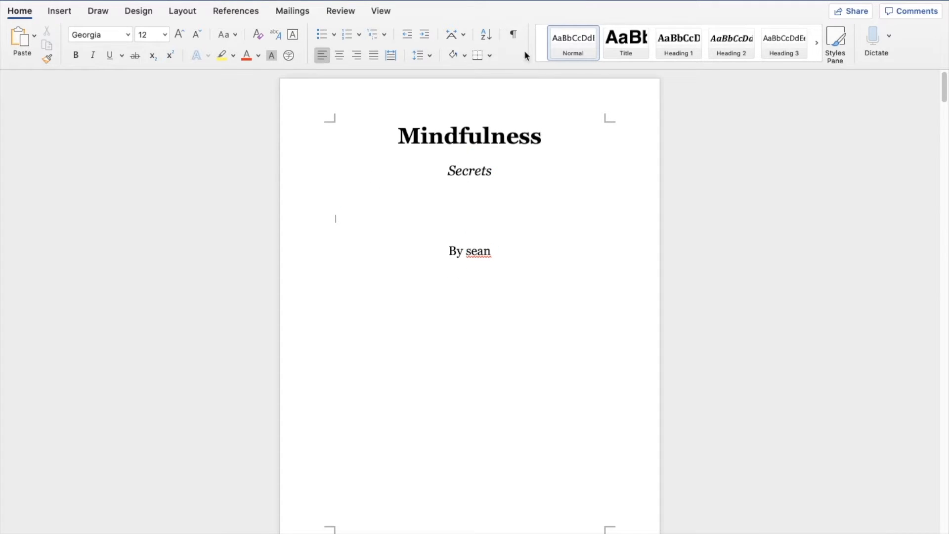
click(514, 35)
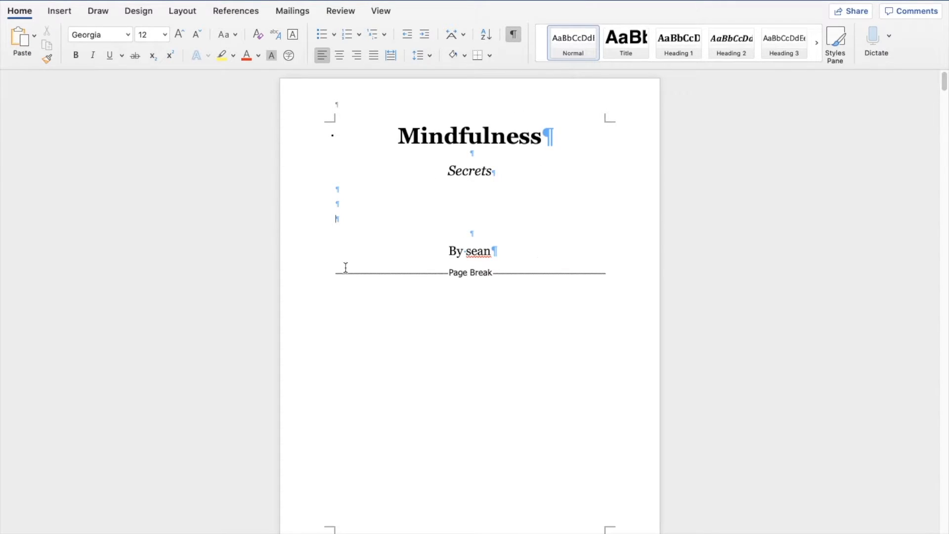
scroll(494, 252, down, 1)
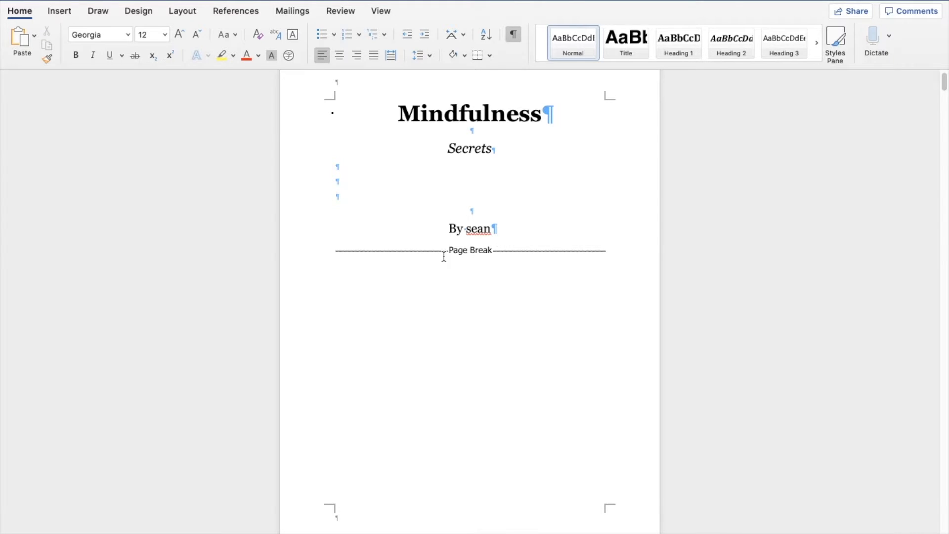
scroll(490, 267, down, 10)
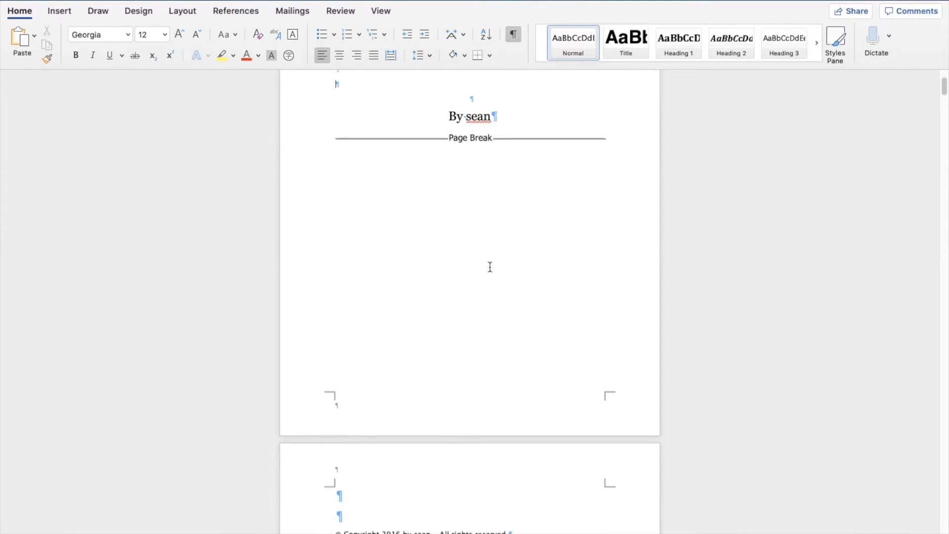
scroll(489, 269, up, 9)
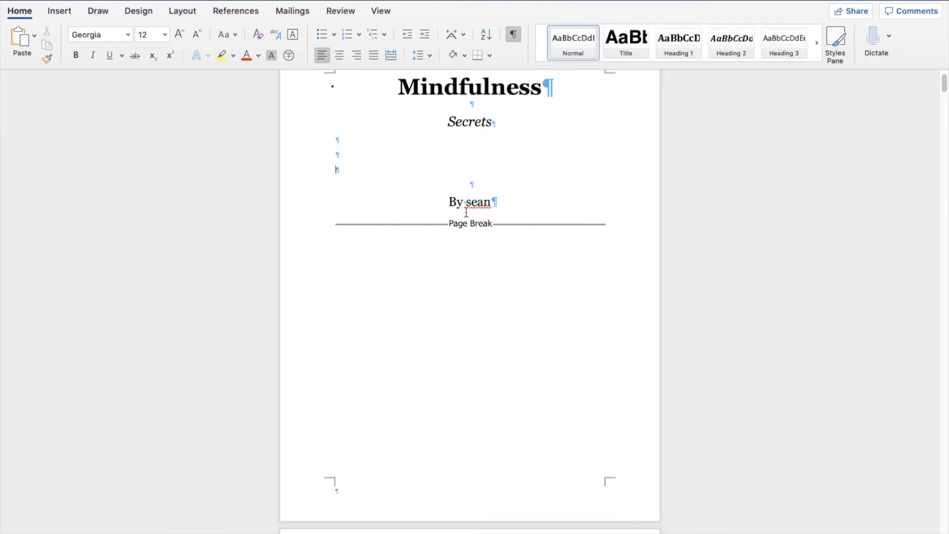
Step: Add several blank lines between the author line and the page break
click(338, 225)
key(Return)
key(Return)
key(Return)
key(Return)
key(Return)
key(Return)
key(Return)
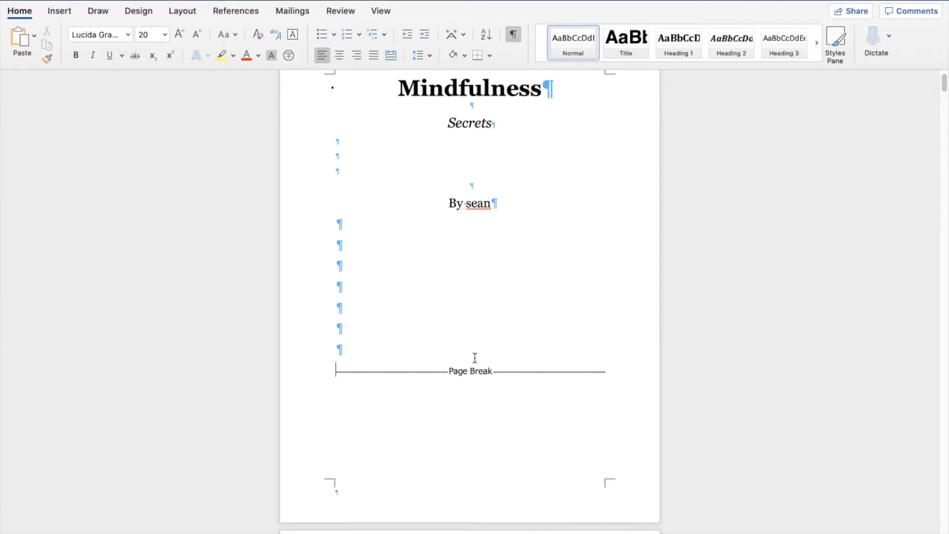
scroll(475, 355, up, 2)
scroll(476, 353, down, 6)
scroll(475, 353, down, 3)
scroll(398, 394, up, 4)
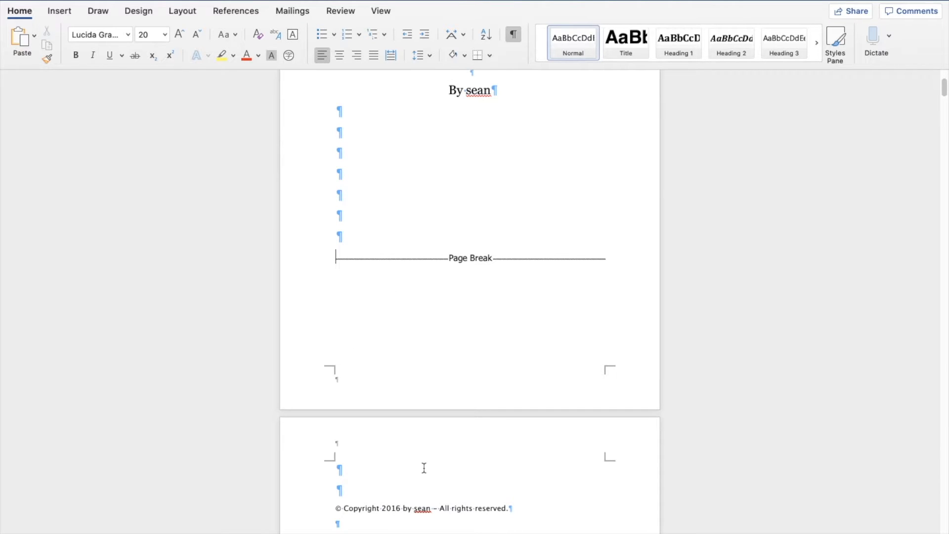
Step: Remove three of the blank lines above the page break
scroll(426, 469, up, 4)
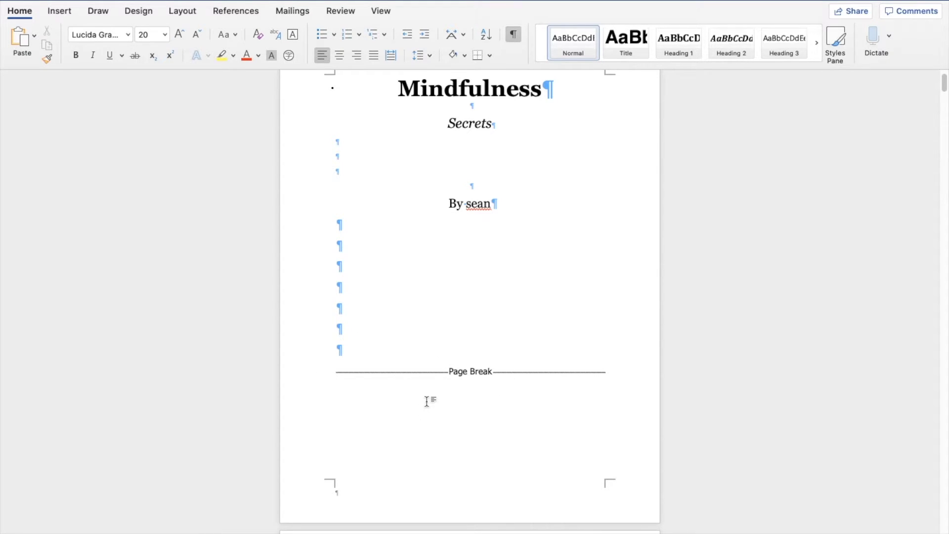
key(BackSpace)
key(BackSpace)
key(BackSpace)
key(BackSpace)
key(BackSpace)
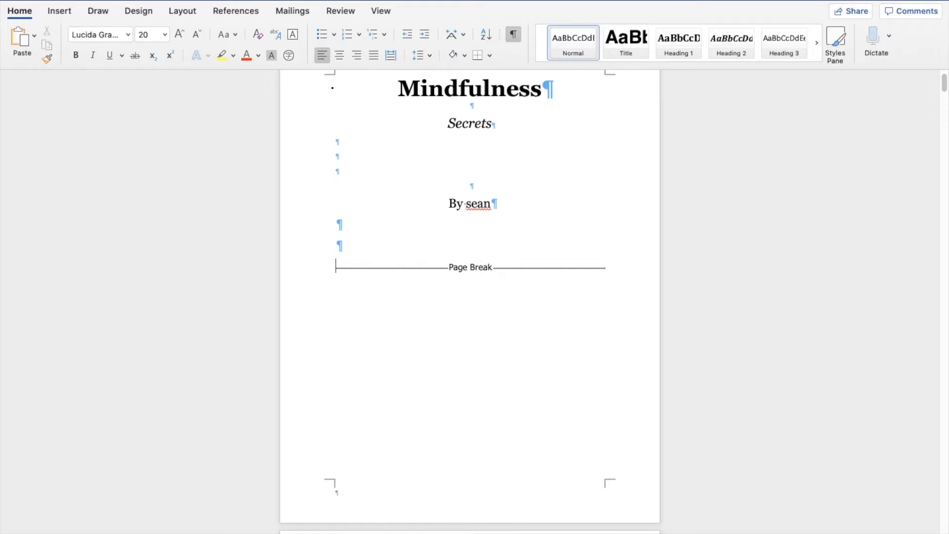
Step: Delete the empty lines above the copyright notice on the second page
scroll(464, 270, down, 5)
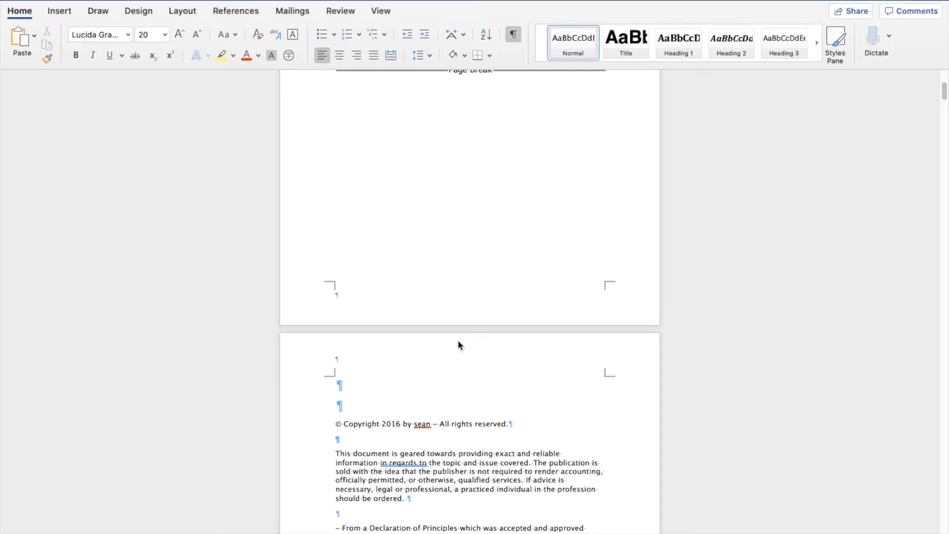
click(339, 406)
key(BackSpace)
drag(336, 388, 352, 392)
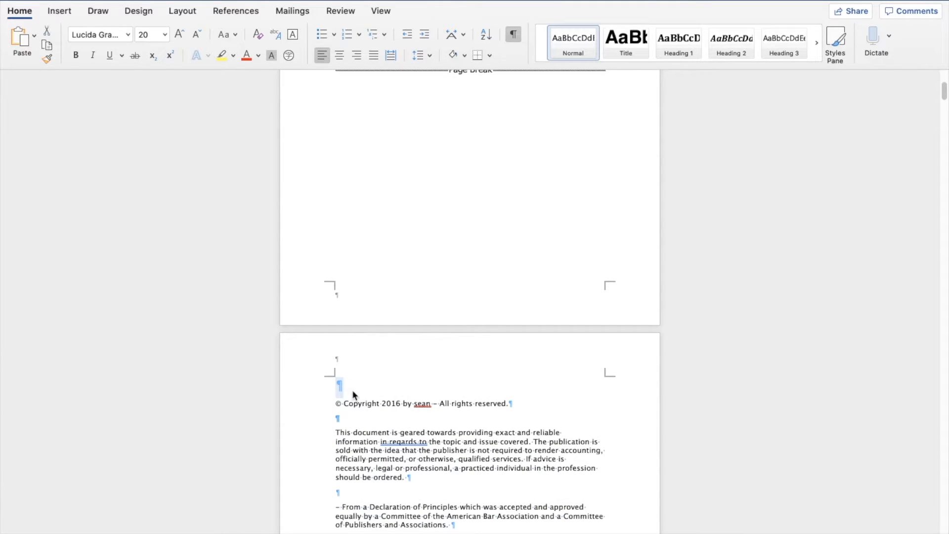
key(BackSpace)
Step: Justify all paragraphs of the copyright notice on the second page
scroll(375, 326, down, 1)
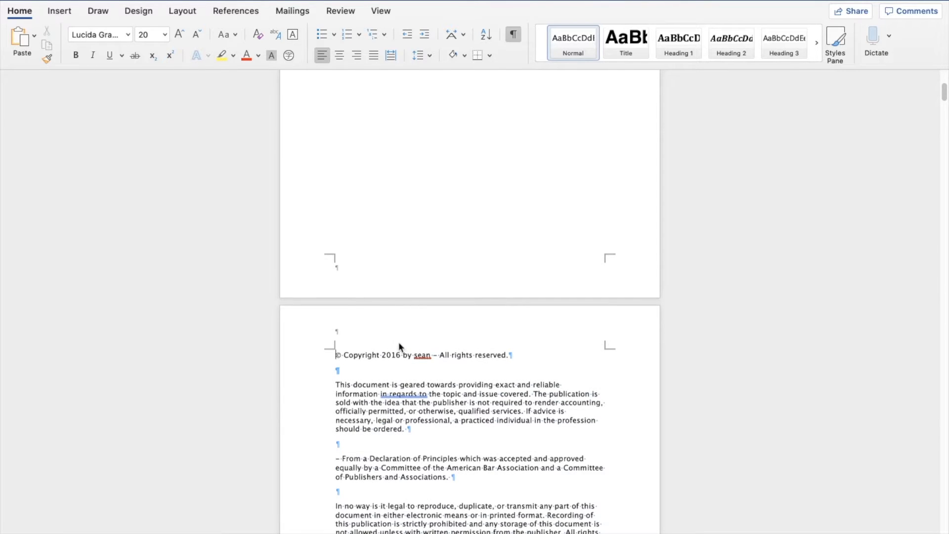
scroll(393, 324, down, 3)
scroll(392, 324, down, 8)
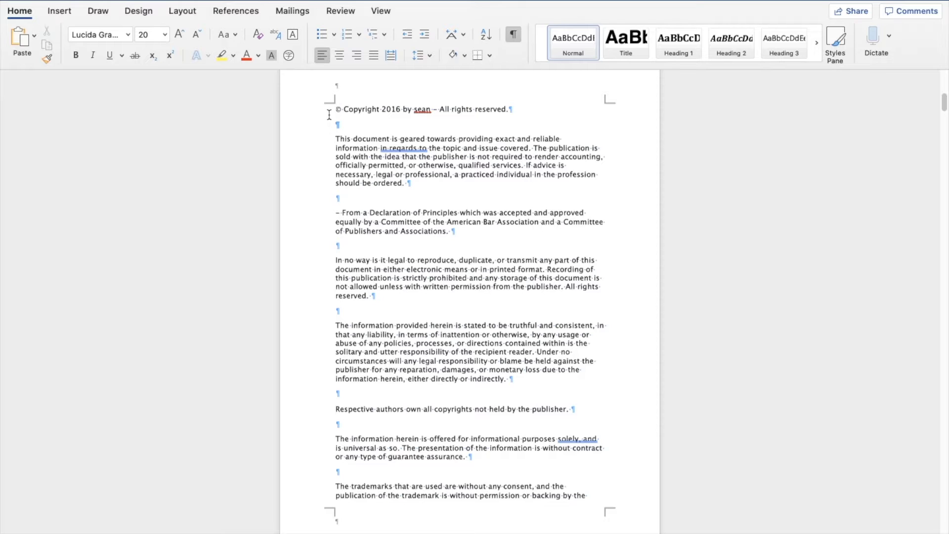
drag(332, 114, 618, 504)
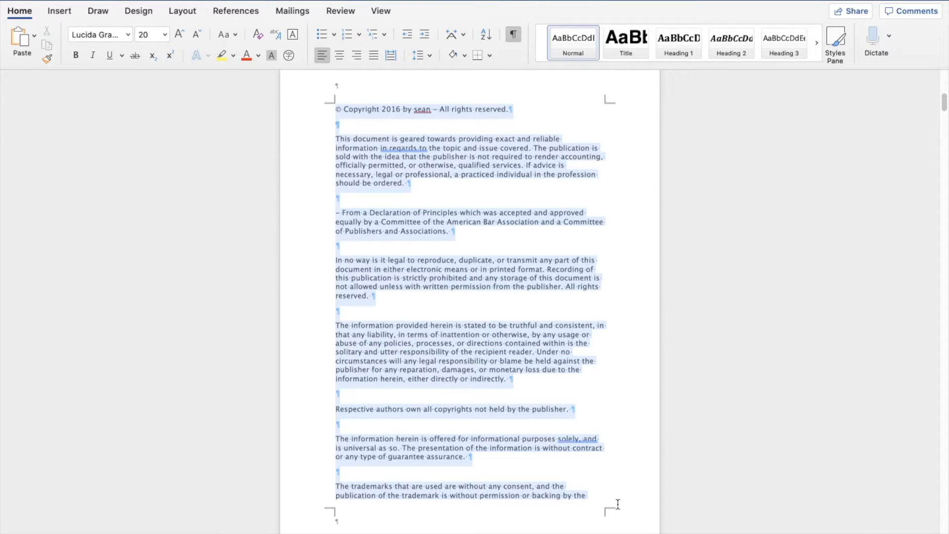
scroll(535, 303, down, 14)
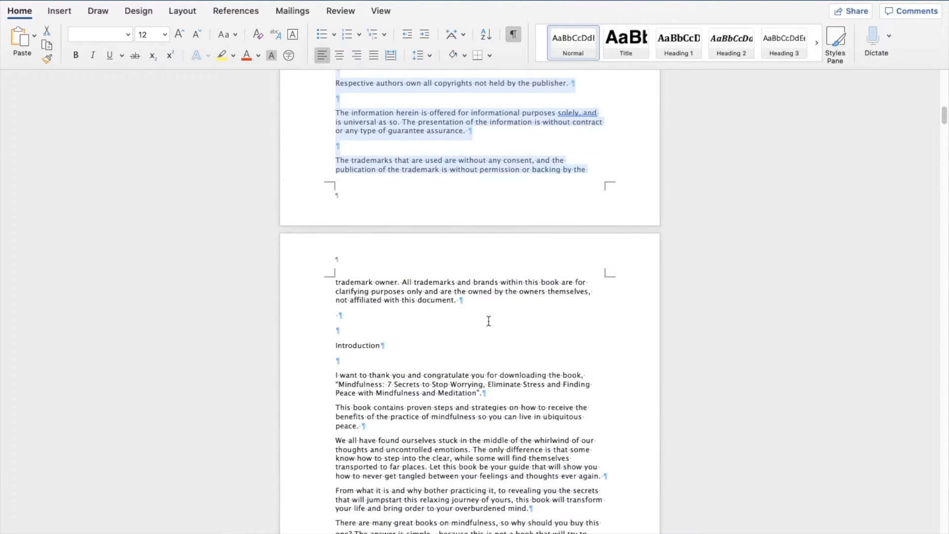
drag(482, 304, 331, 185)
scroll(439, 288, up, 17)
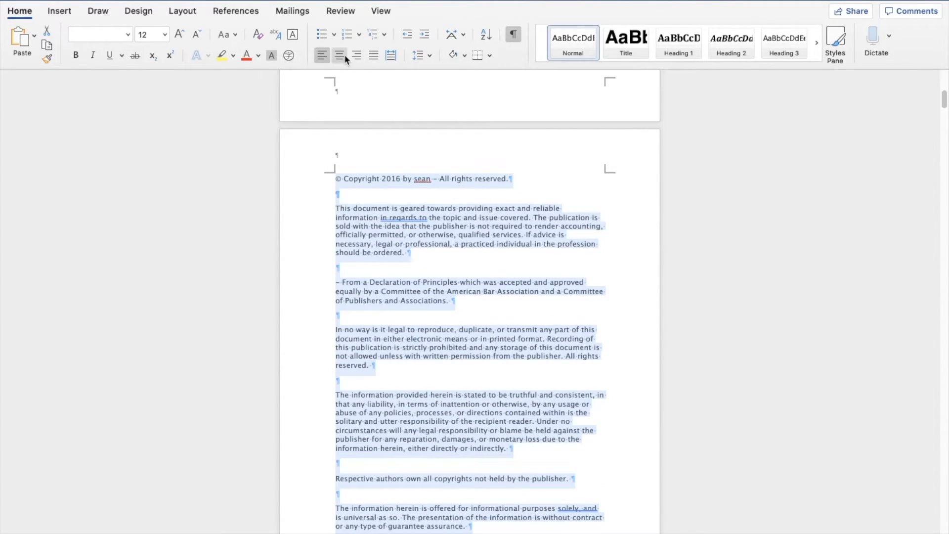
click(377, 54)
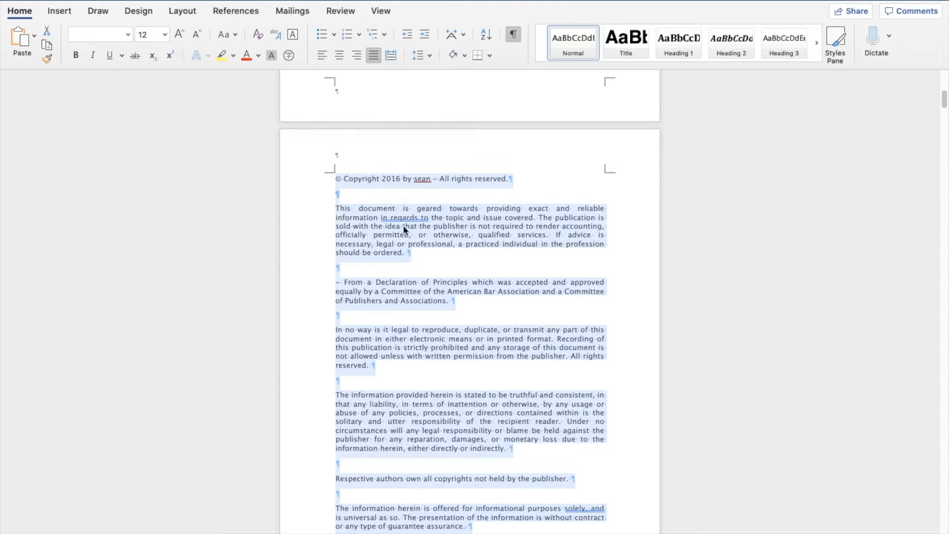
Step: Insert a page break after the copyright notice so the Introduction starts on a new page
click(438, 225)
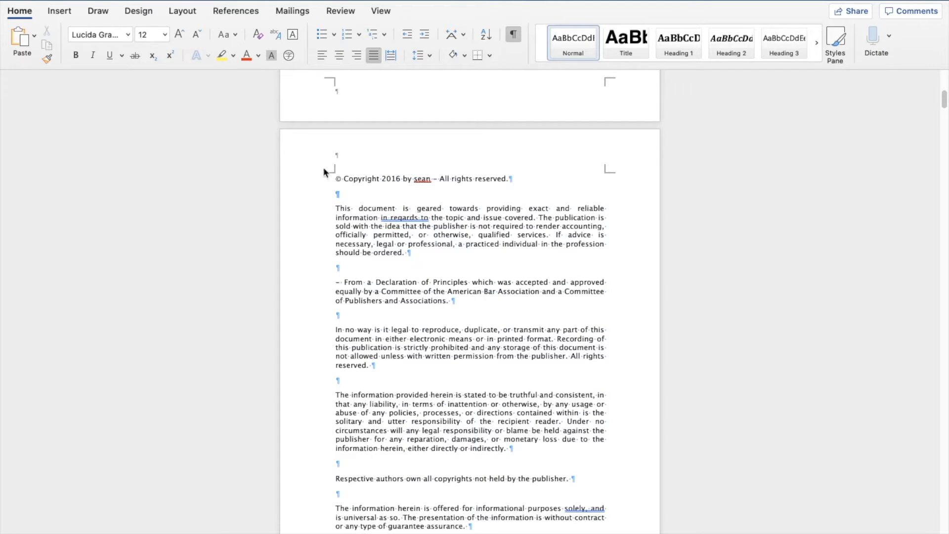
drag(337, 178, 473, 296)
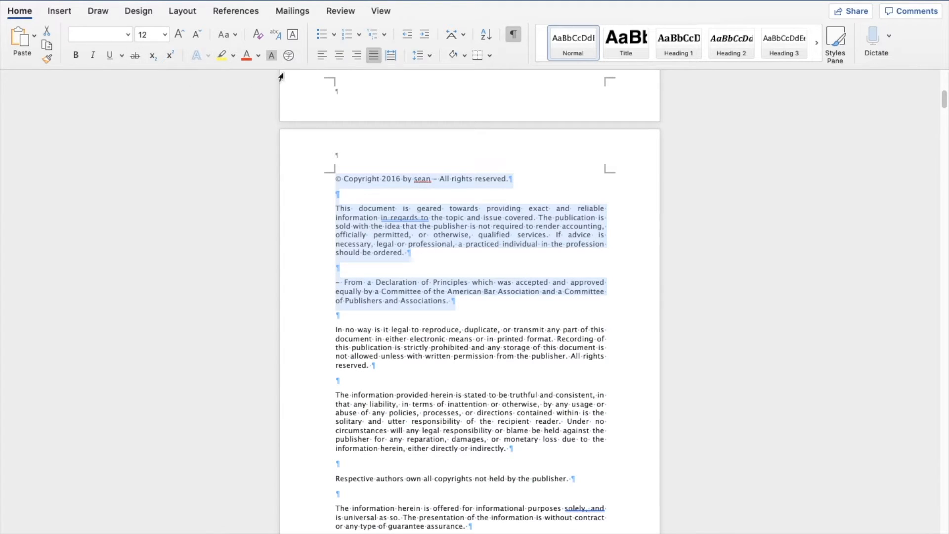
click(485, 253)
scroll(485, 253, down, 10)
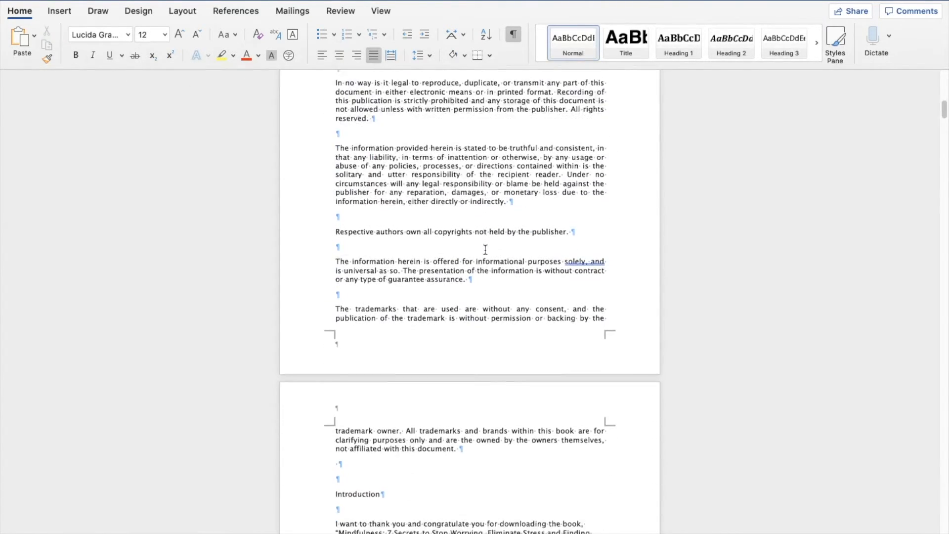
click(410, 350)
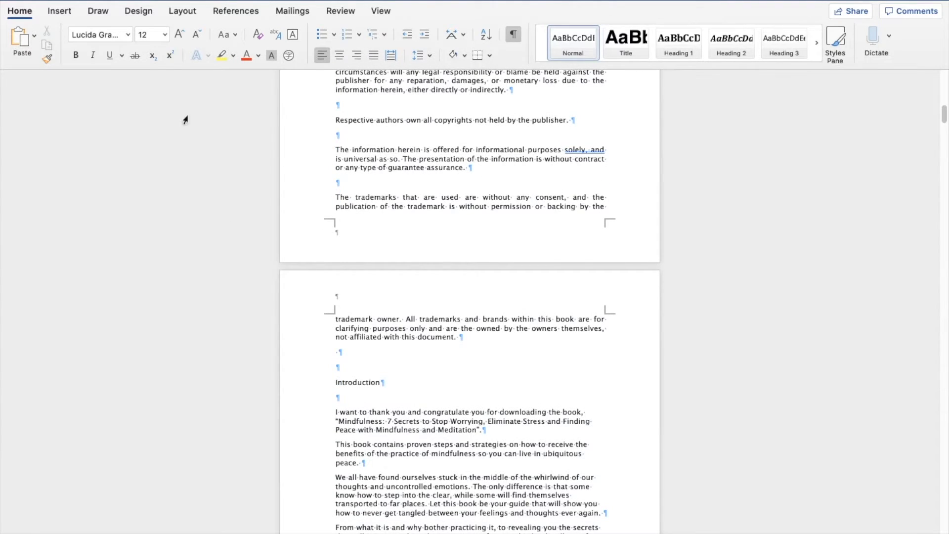
click(53, 14)
click(43, 57)
scroll(409, 253, down, 5)
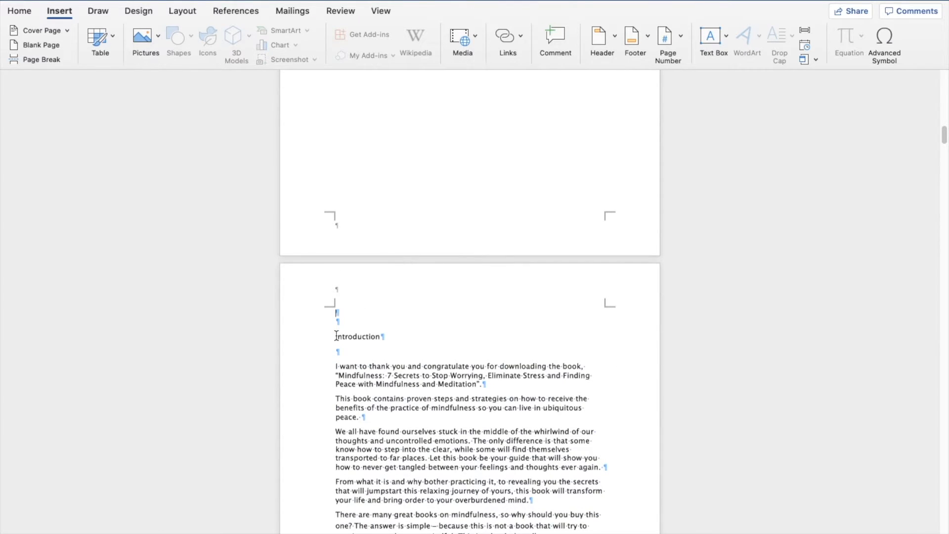
Step: Delete the blank lines above the Introduction heading and restore its initial letter I
click(337, 335)
key(BackSpace)
key(BackSpace)
key(BackSpace)
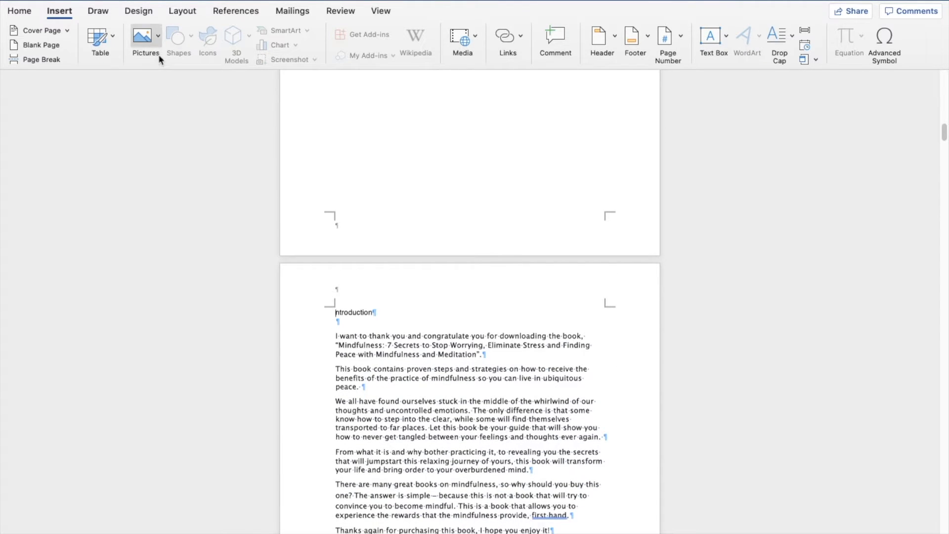
click(30, 11)
click(302, 309)
click(336, 313)
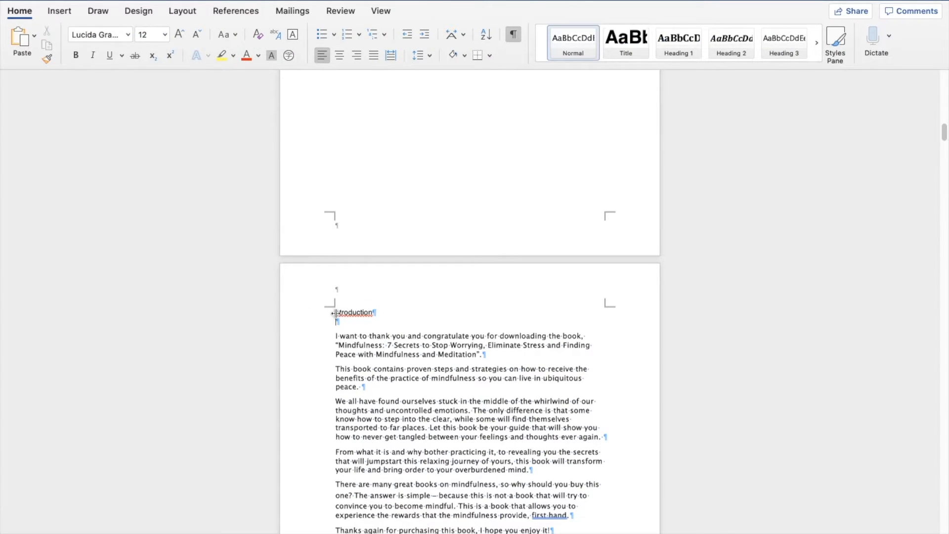
click(335, 312)
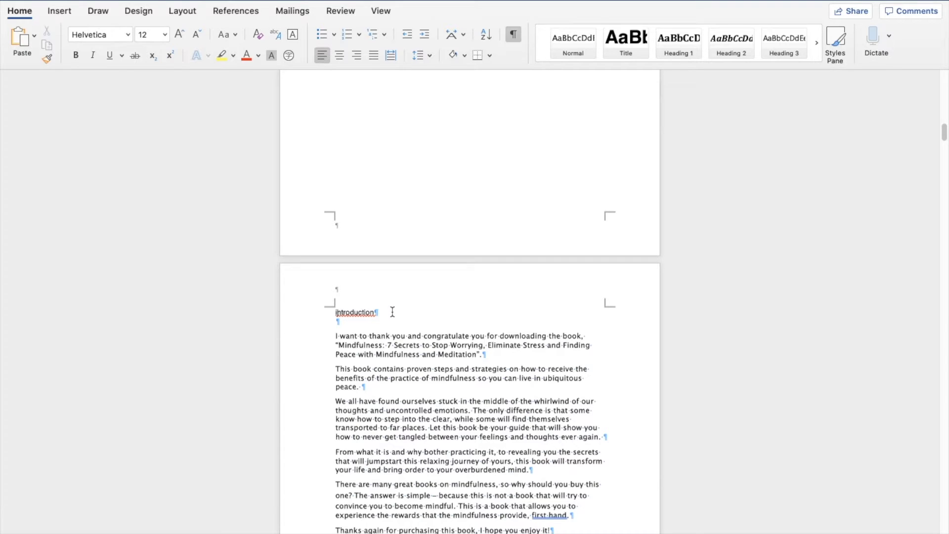
text(I)
Step: Apply the Heading 1 style to the Introduction heading
click(313, 309)
scroll(396, 446, down, 3)
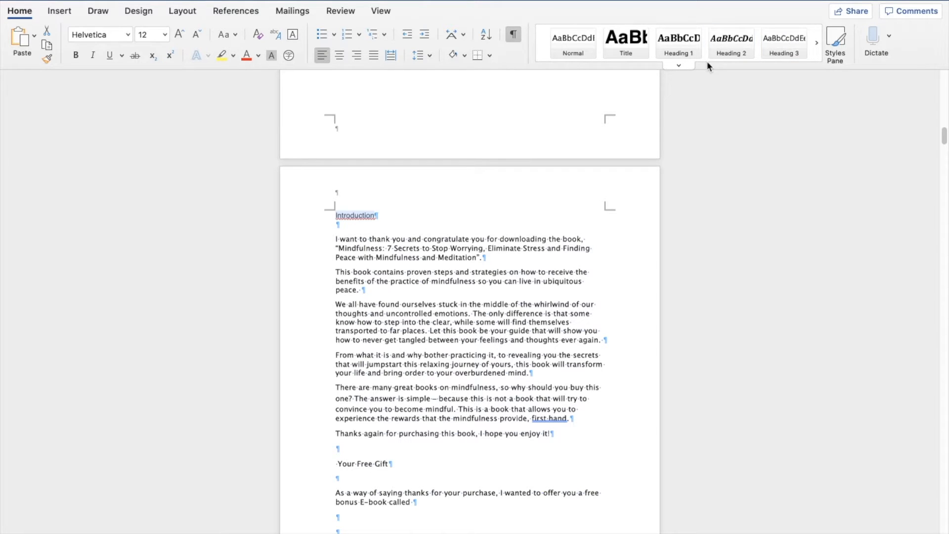
click(680, 54)
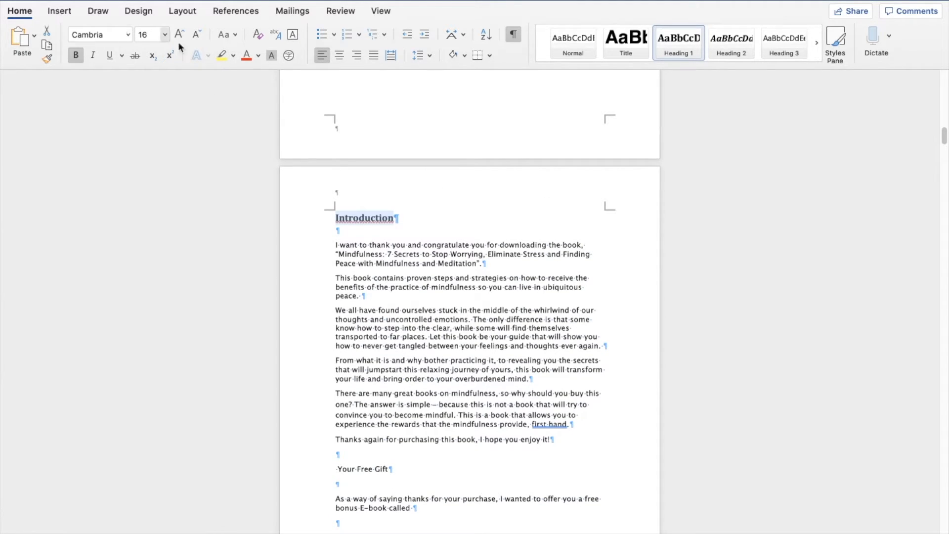
Step: Set the Introduction heading's font to Georgia and center it
click(377, 230)
drag(409, 217, 306, 219)
click(127, 34)
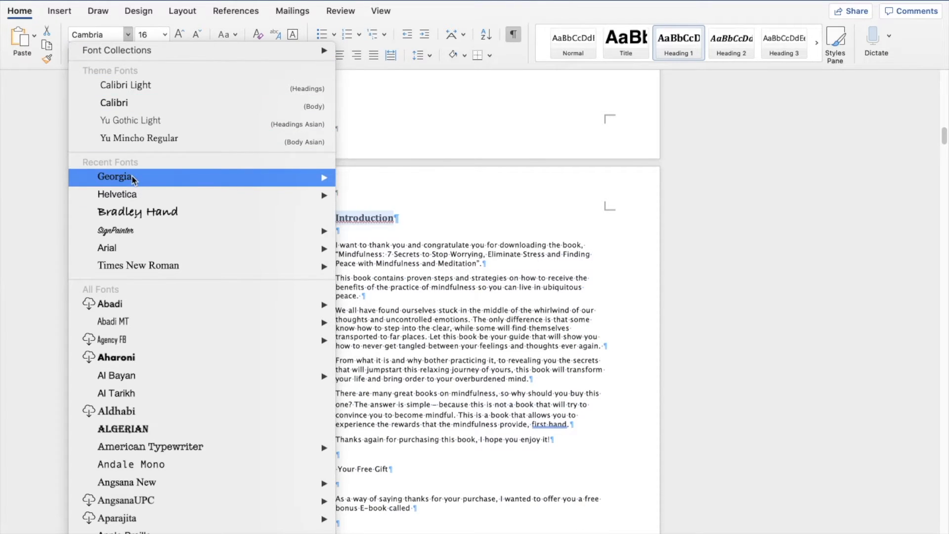
key(Escape)
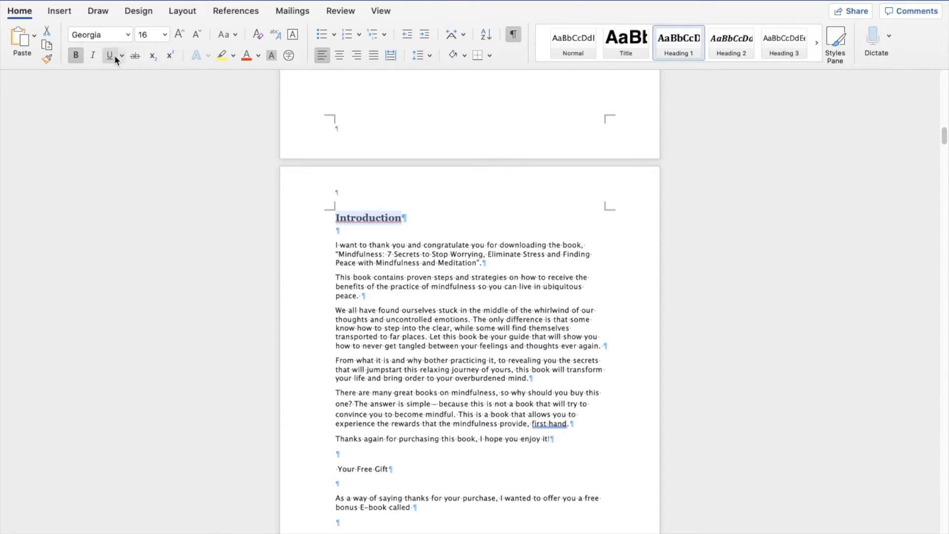
click(333, 57)
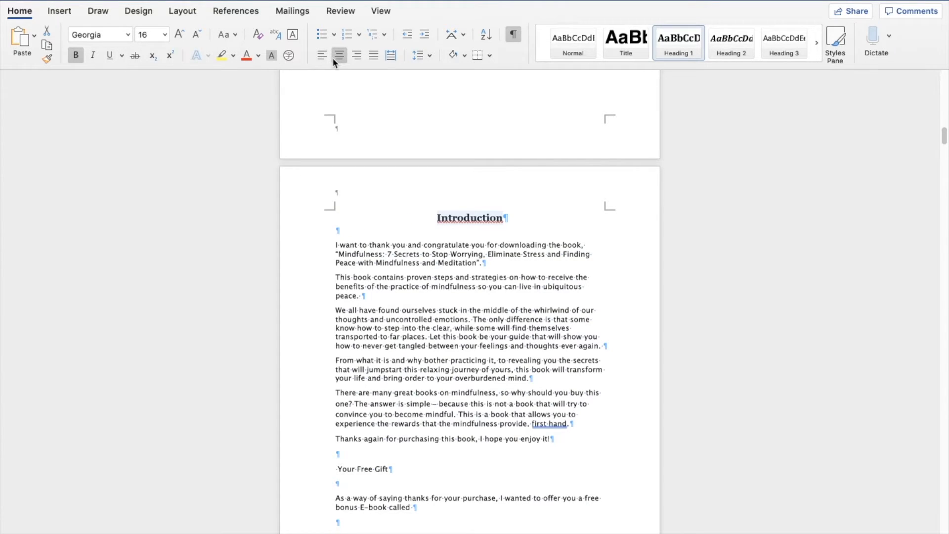
Step: Modify the Heading 1 style to use Georgia, 1.5 line spacing and centered alignment
click(493, 222)
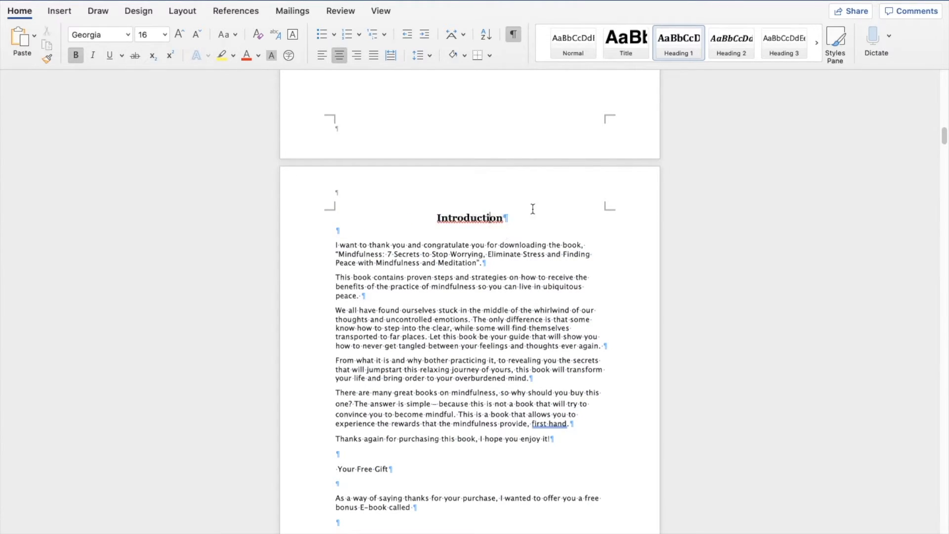
right_click(686, 57)
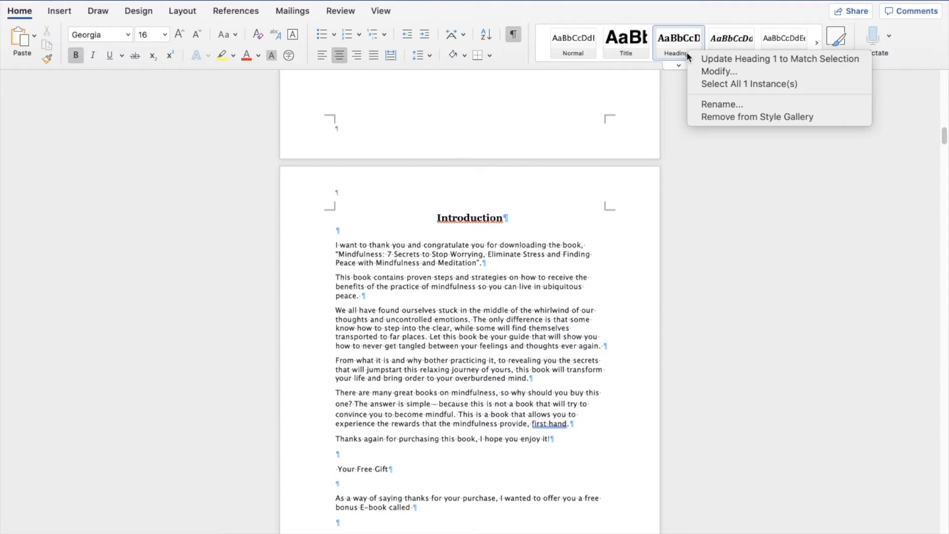
click(656, 84)
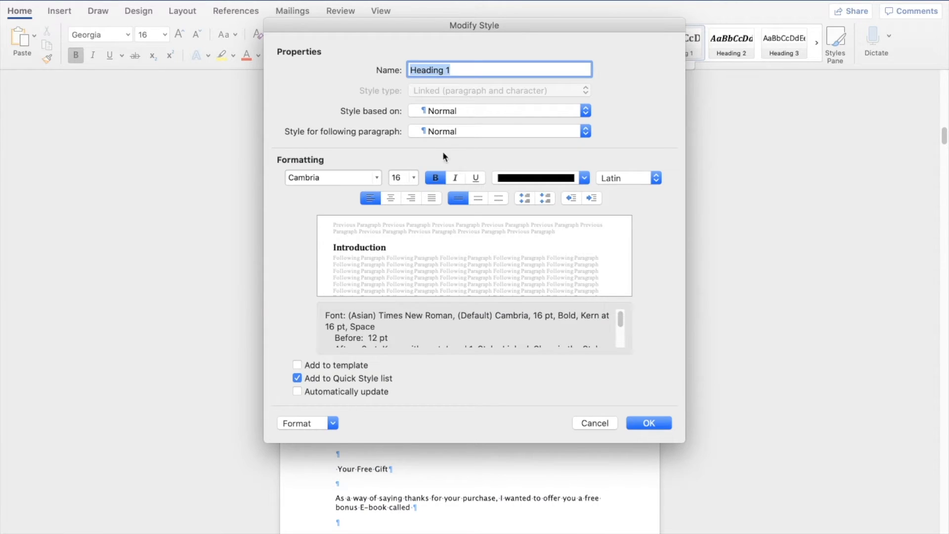
click(377, 177)
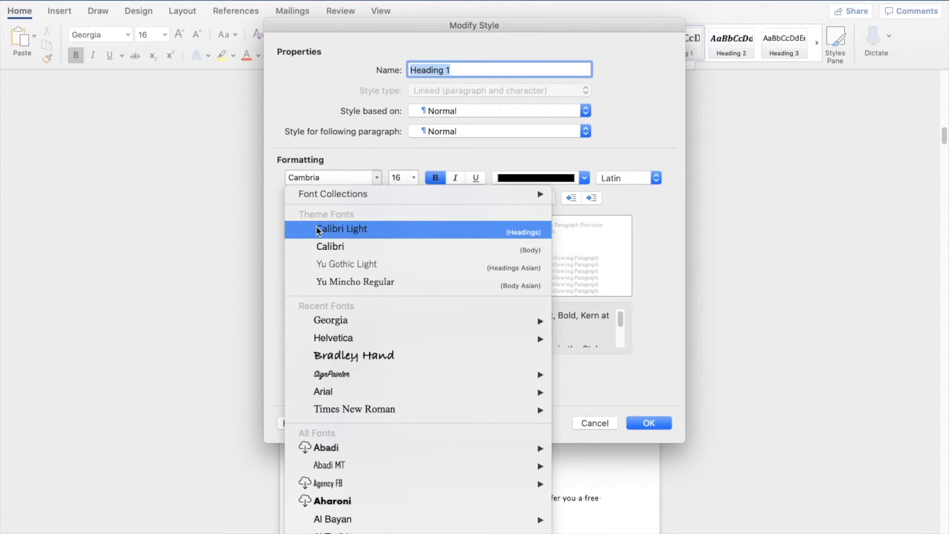
key(Escape)
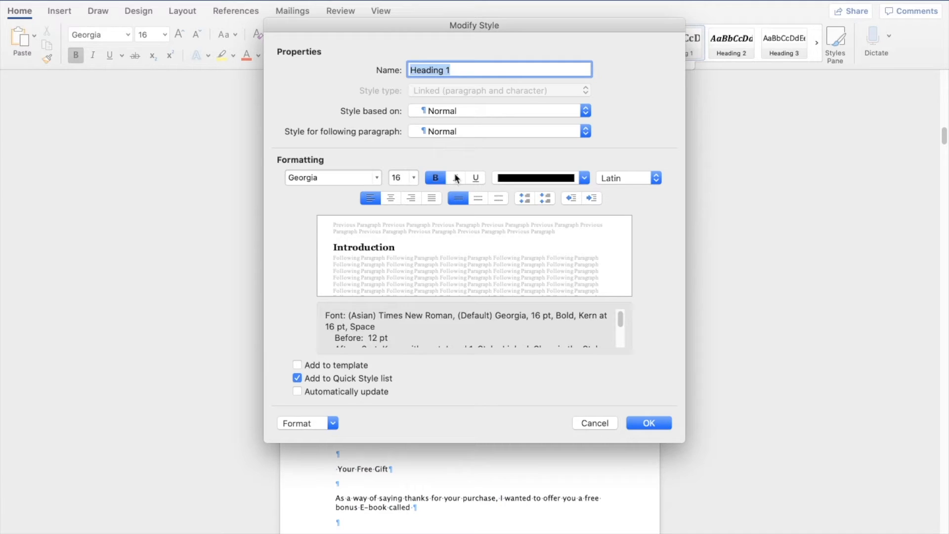
click(477, 198)
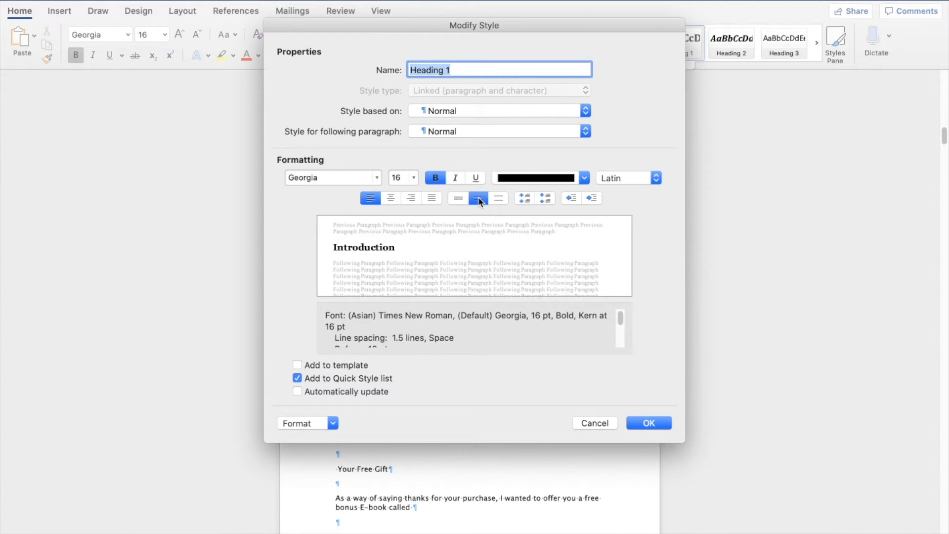
click(391, 199)
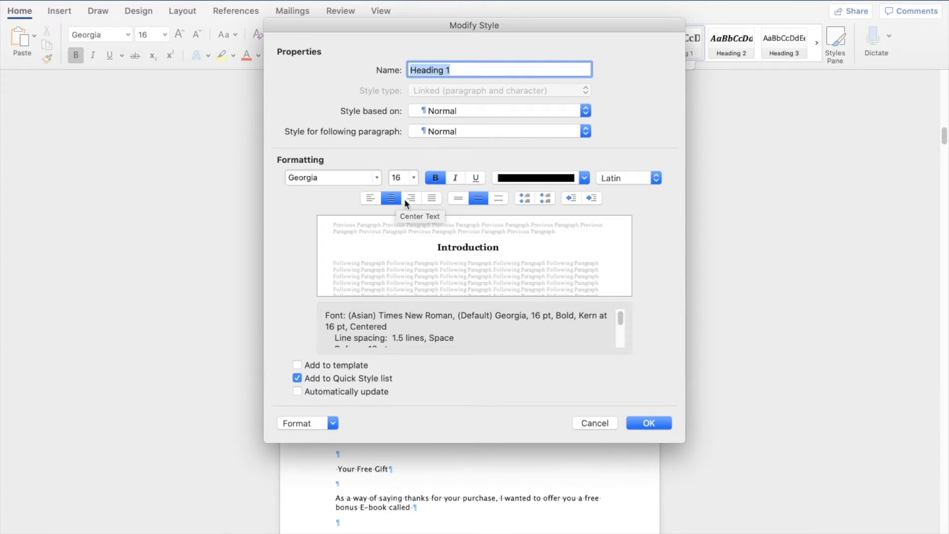
click(391, 198)
click(391, 198)
click(642, 423)
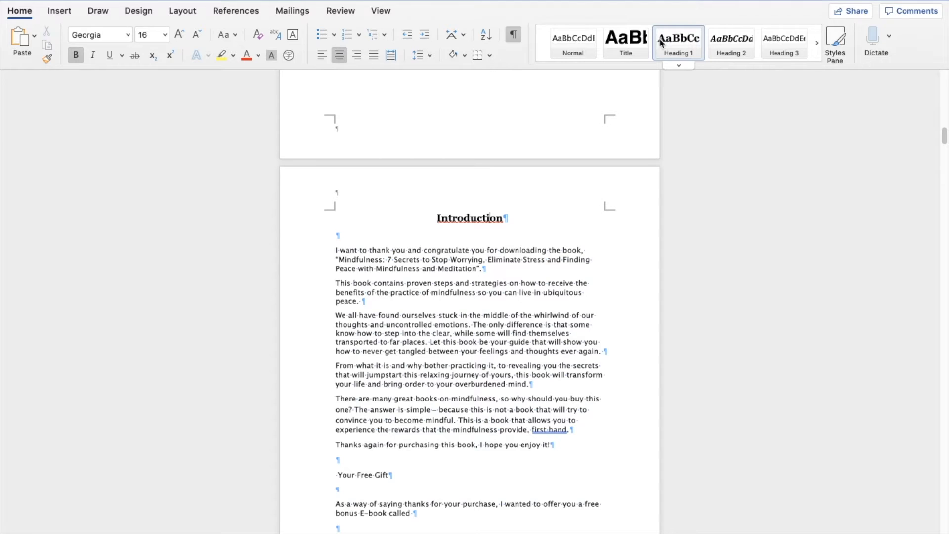
Step: Justify the body paragraphs of the Introduction
drag(445, 219, 511, 226)
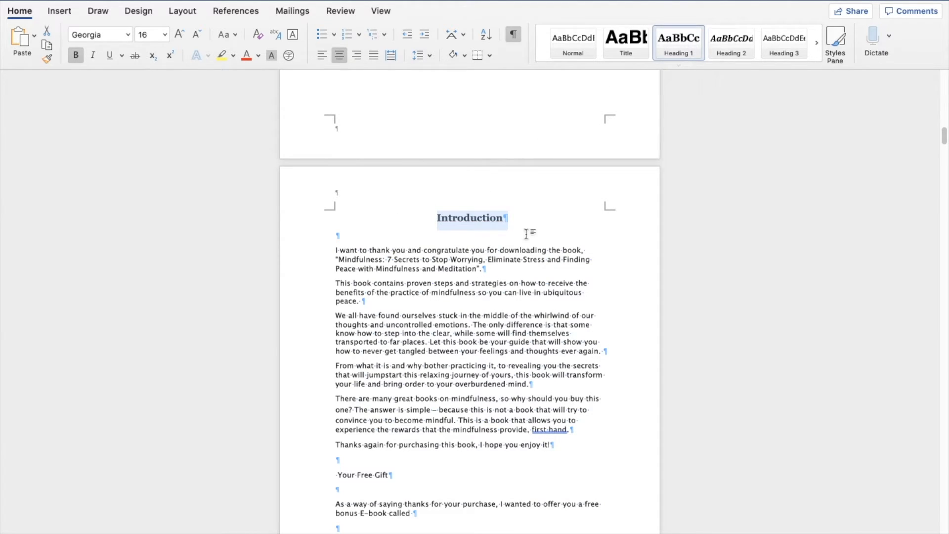
click(487, 220)
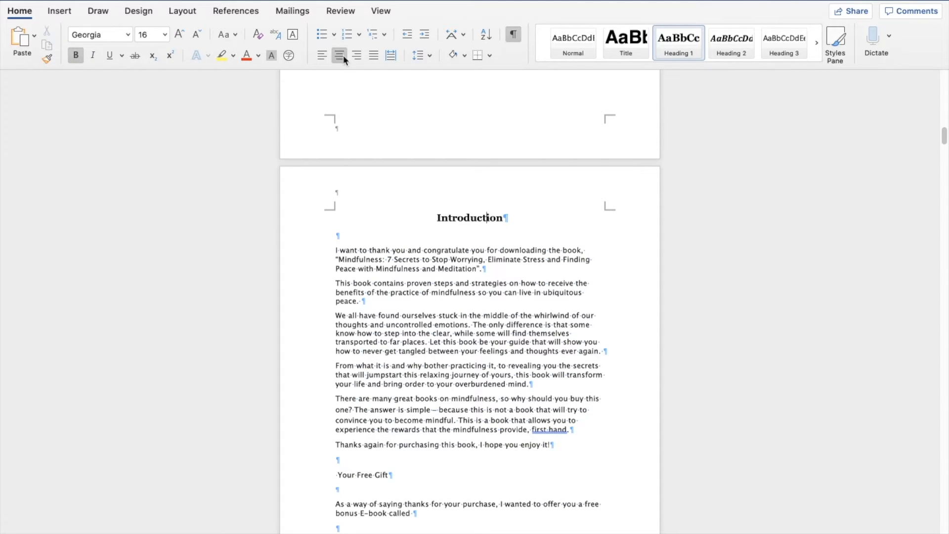
scroll(403, 252, down, 2)
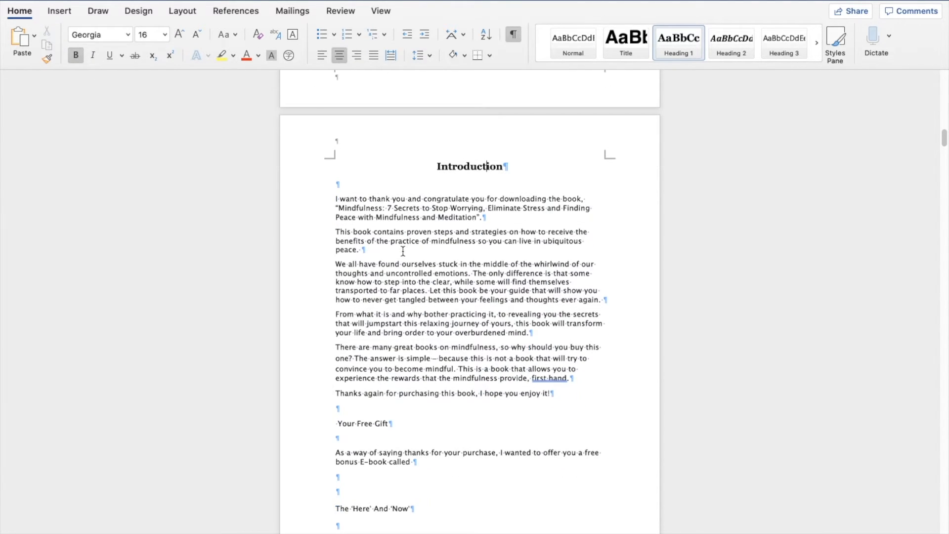
drag(331, 197, 556, 292)
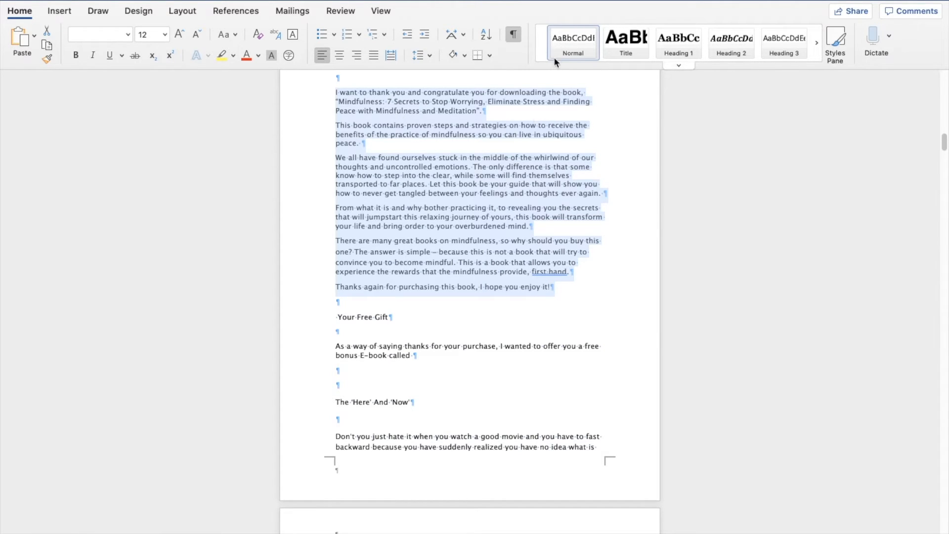
click(374, 56)
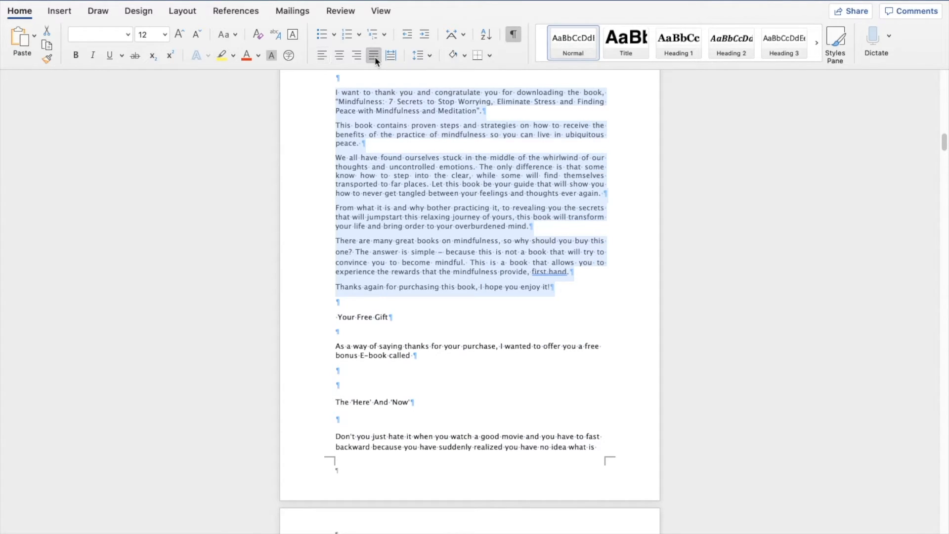
Step: Insert a page break after the Introduction's closing line, before Your Free Gift
click(402, 142)
click(359, 303)
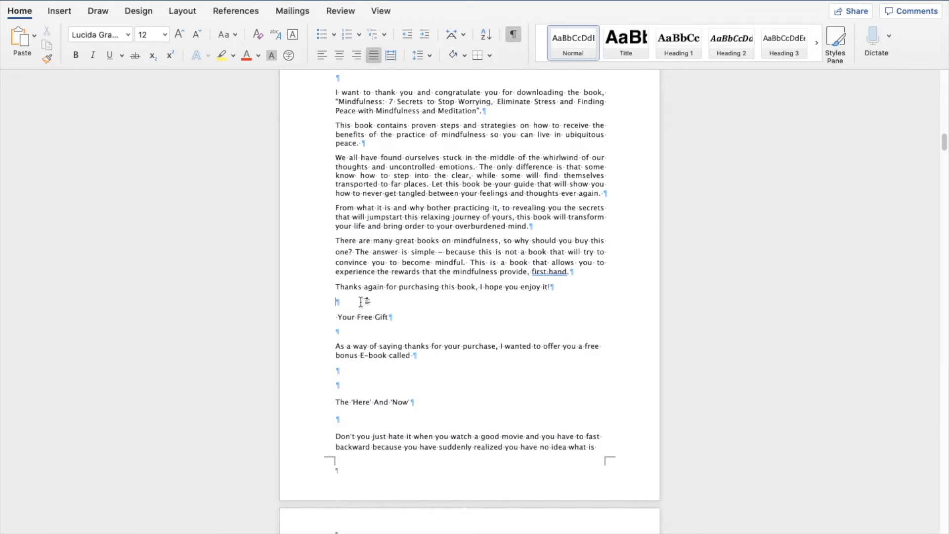
click(59, 11)
click(43, 61)
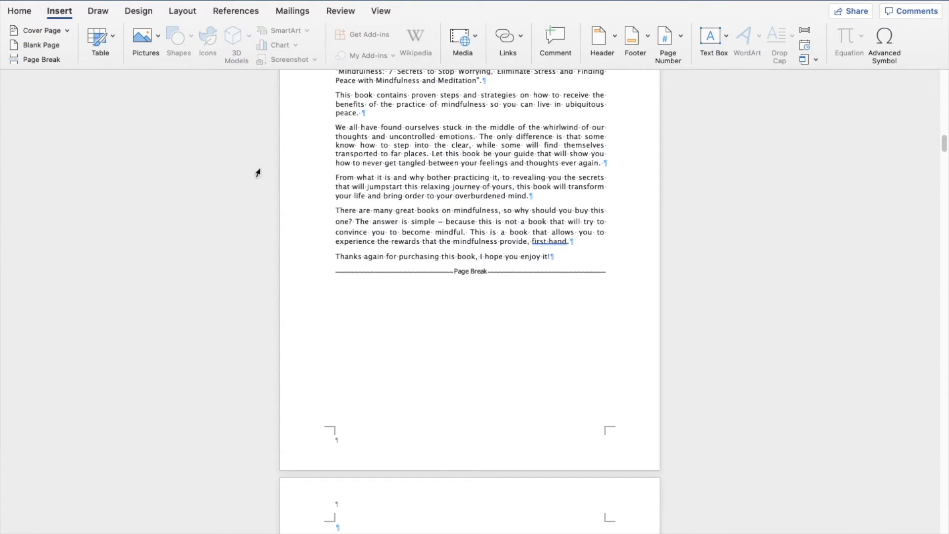
scroll(258, 172, down, 10)
Step: Apply the Heading 1 style to the Your Free Gift heading
drag(400, 274, 339, 271)
click(26, 10)
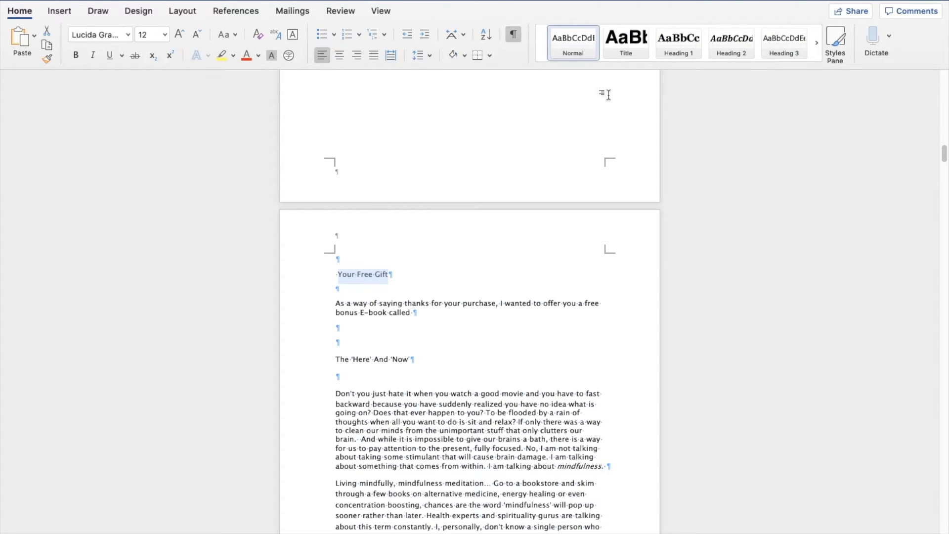
click(675, 54)
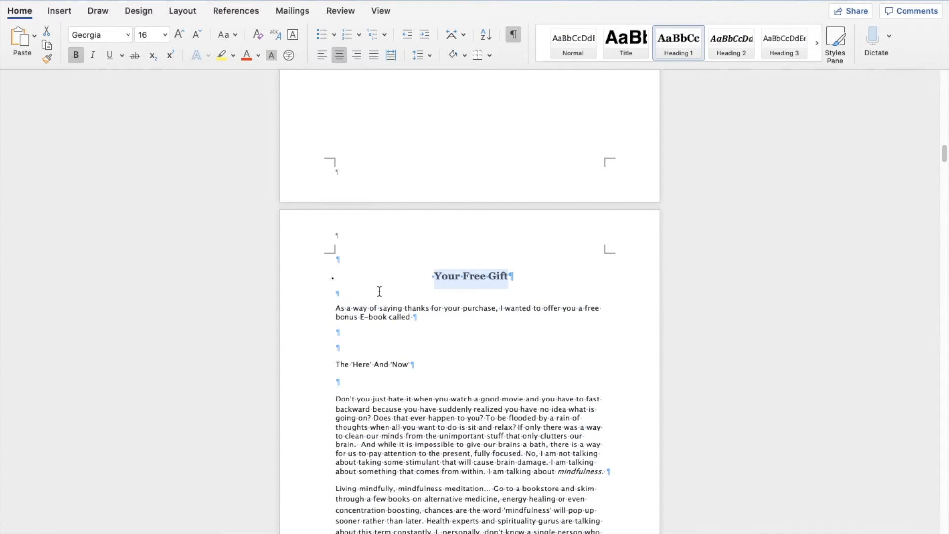
Step: Insert a page break after the free gift's bonus E-book paragraph, before The 'Here' And 'Now'
click(370, 349)
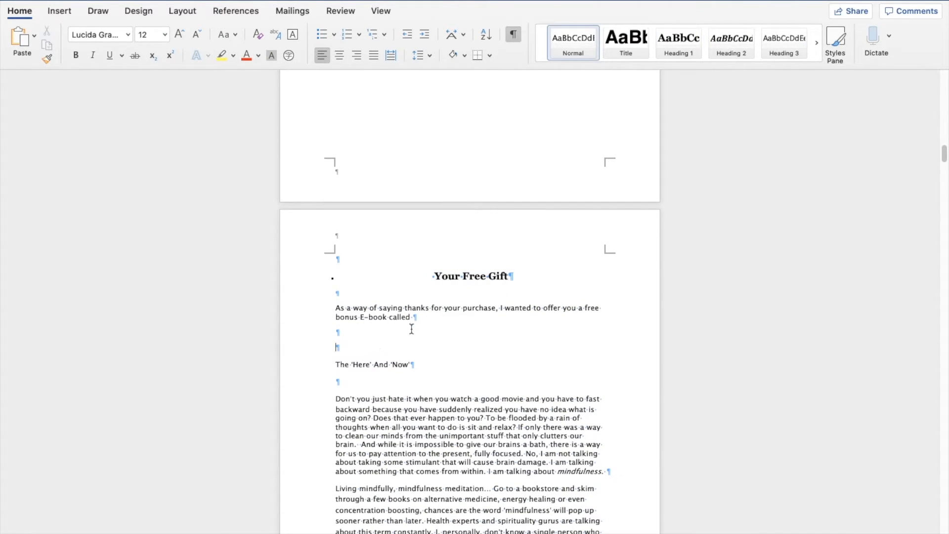
click(58, 11)
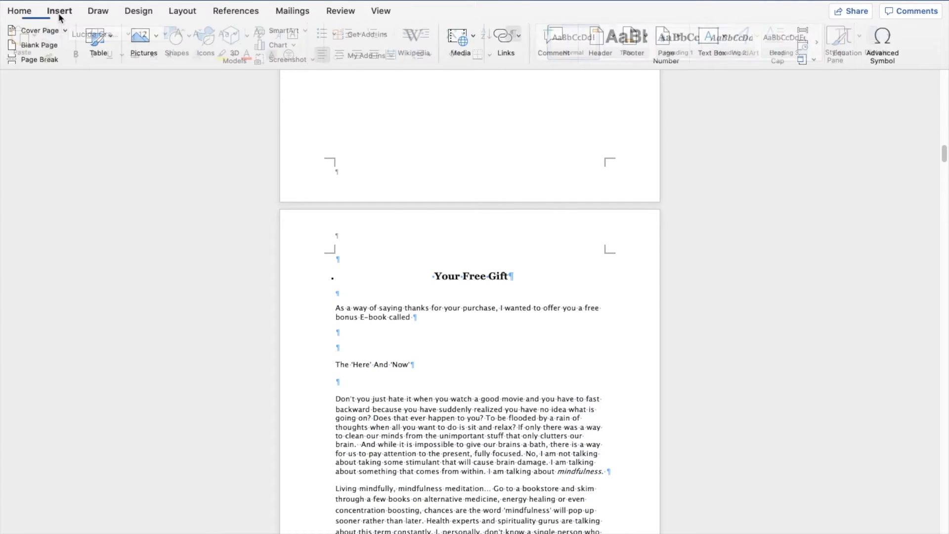
click(49, 60)
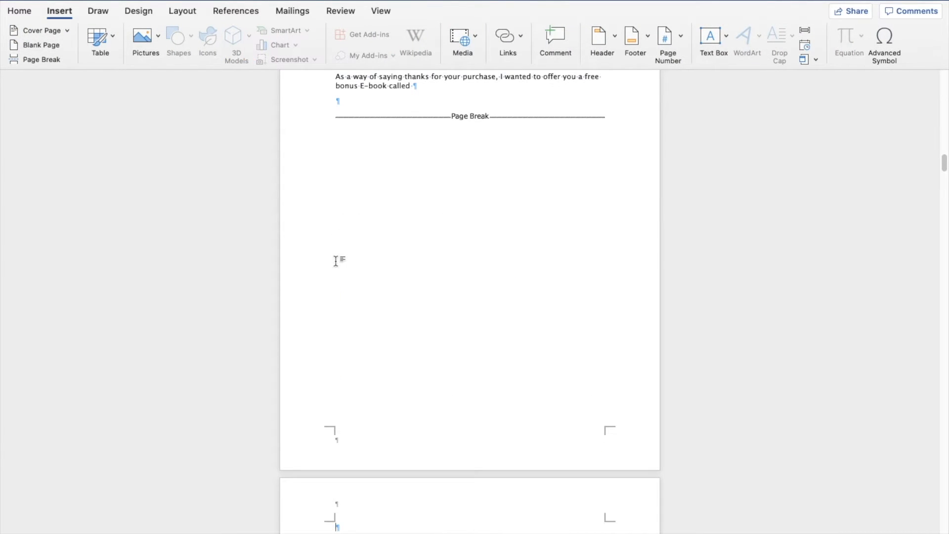
Step: Remove the empty paragraph above The 'Here' And 'Now' heading
scroll(336, 261, up, 5)
scroll(335, 257, down, 8)
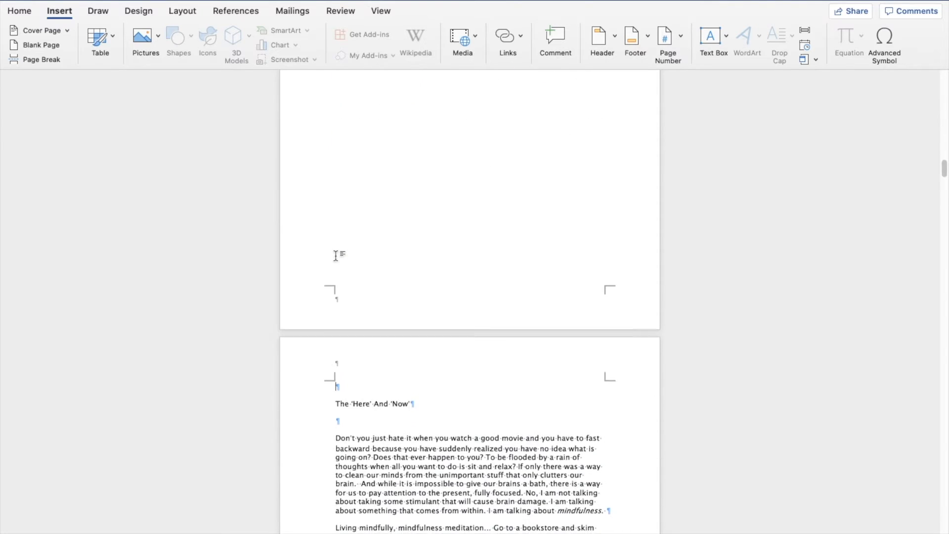
scroll(335, 262, down, 3)
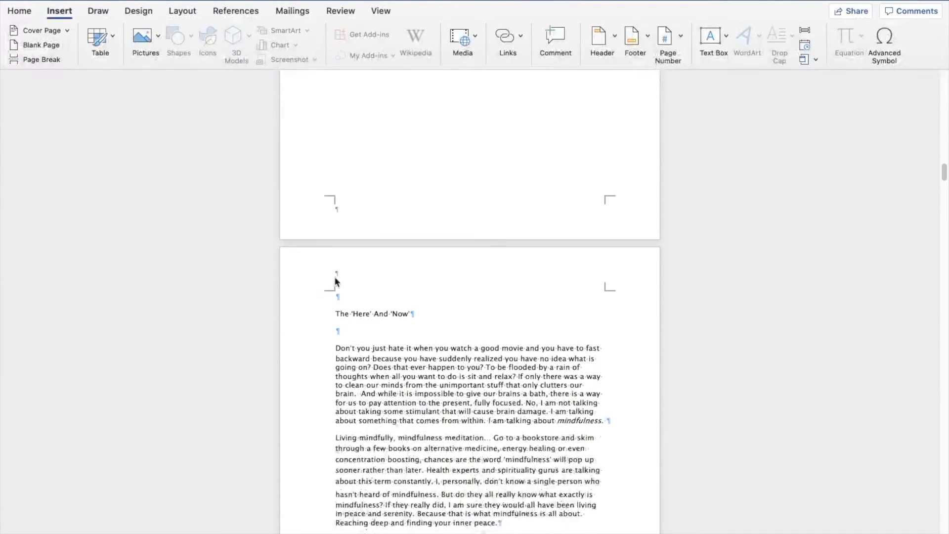
click(337, 314)
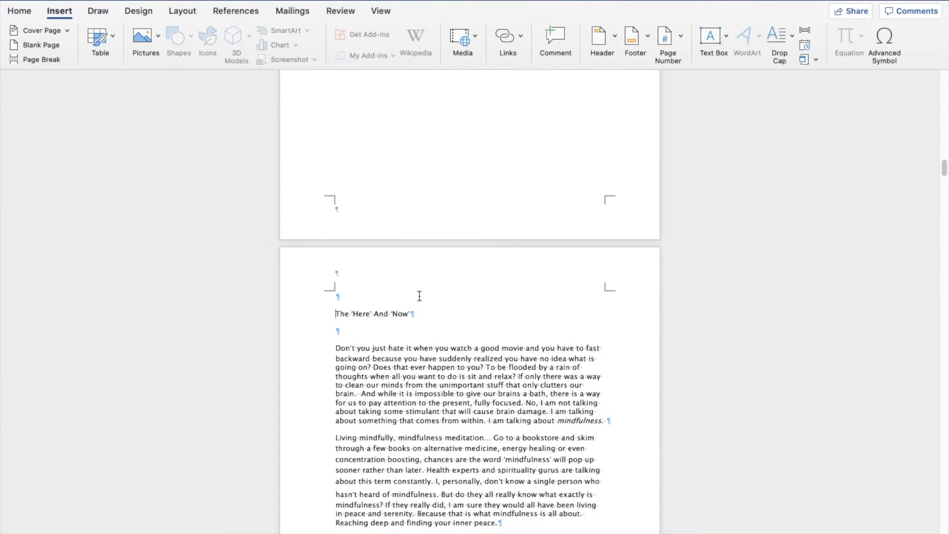
key(BackSpace)
Step: Apply the Heading 1 style to The 'Here' And 'Now' heading
click(19, 10)
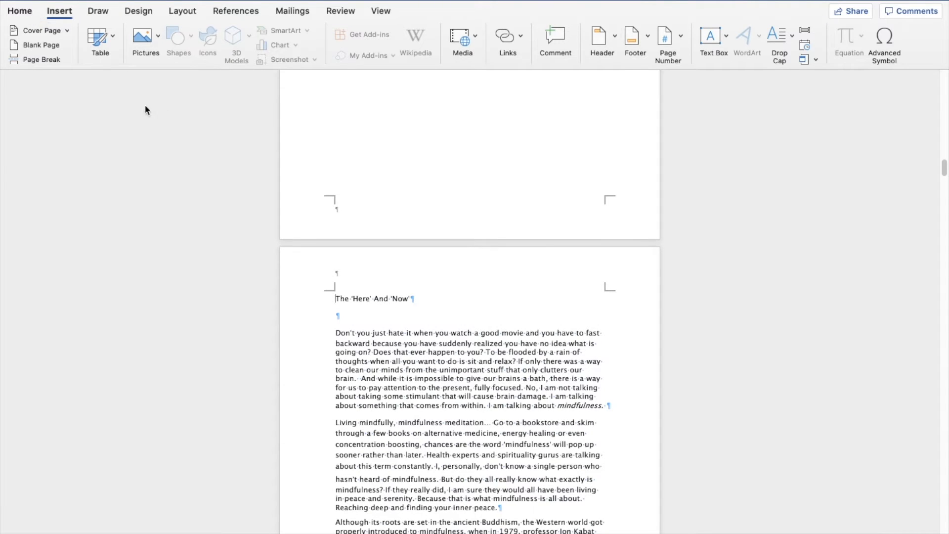
drag(429, 299, 322, 296)
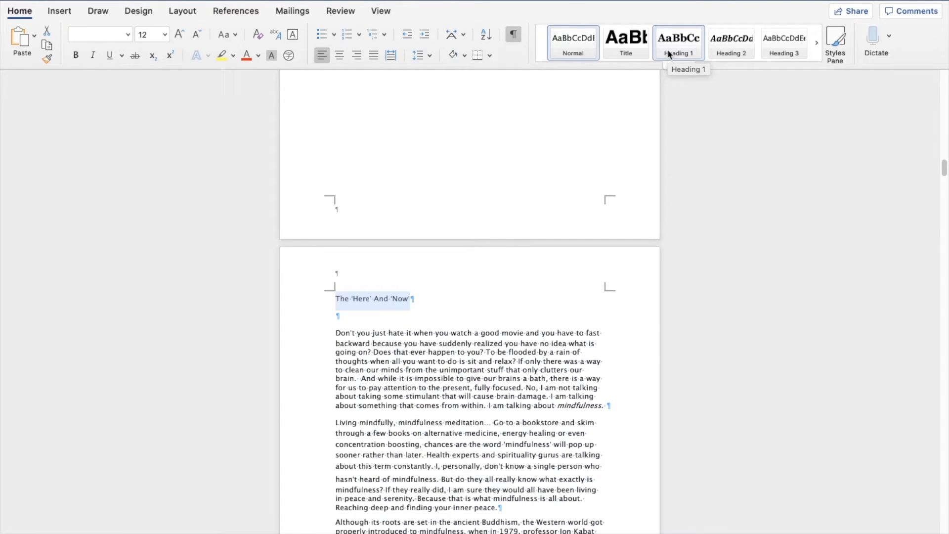
click(392, 299)
click(337, 299)
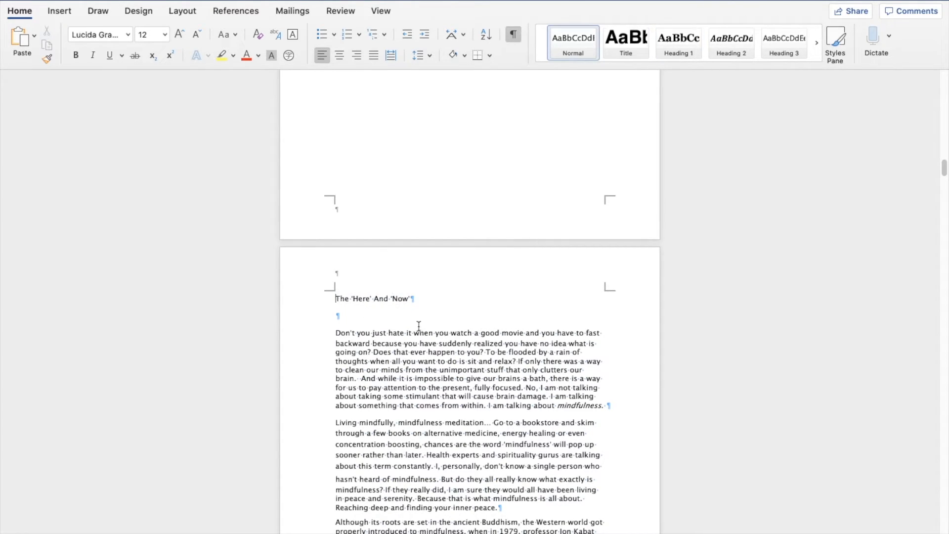
key(Return)
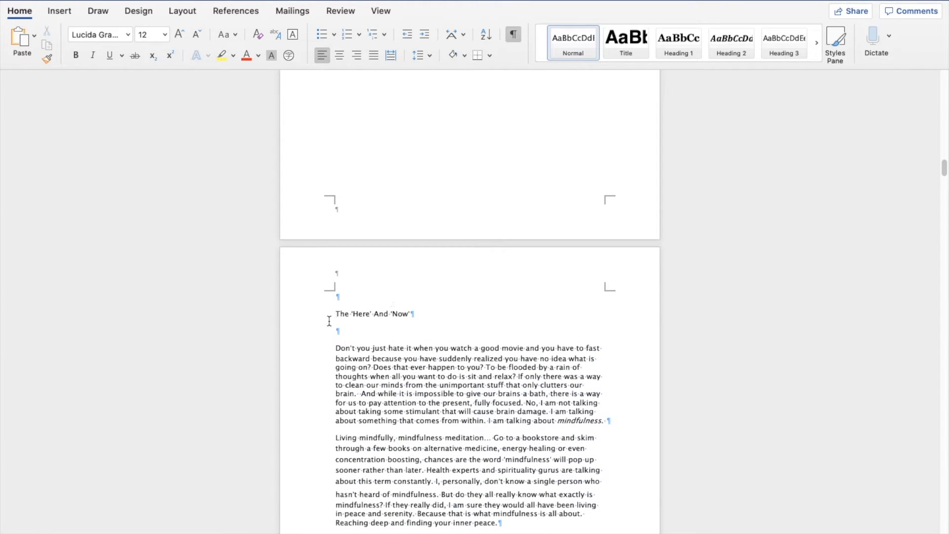
key(BackSpace)
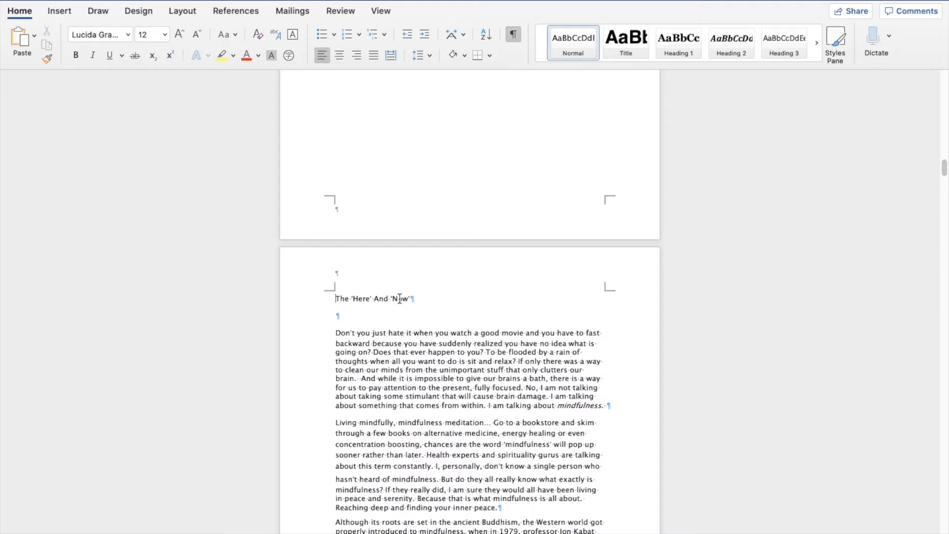
drag(414, 298, 313, 298)
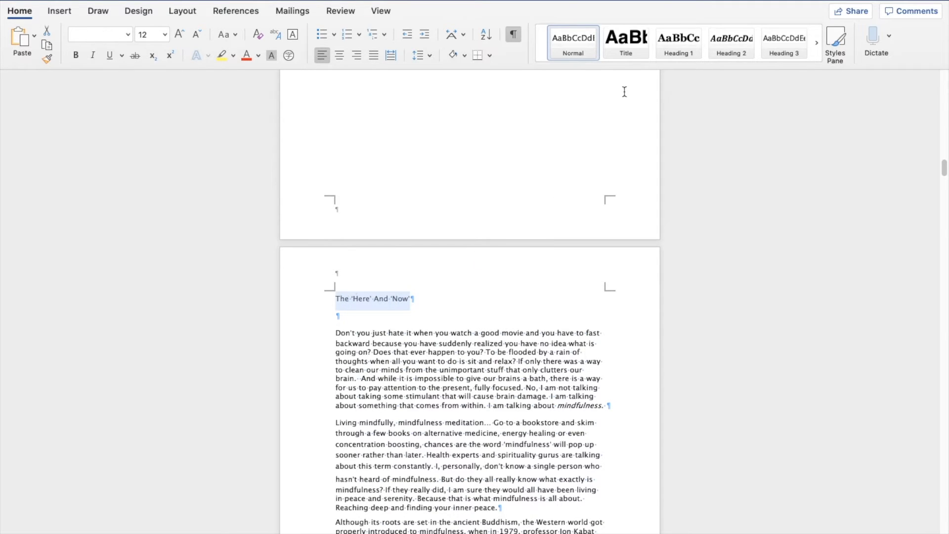
click(685, 58)
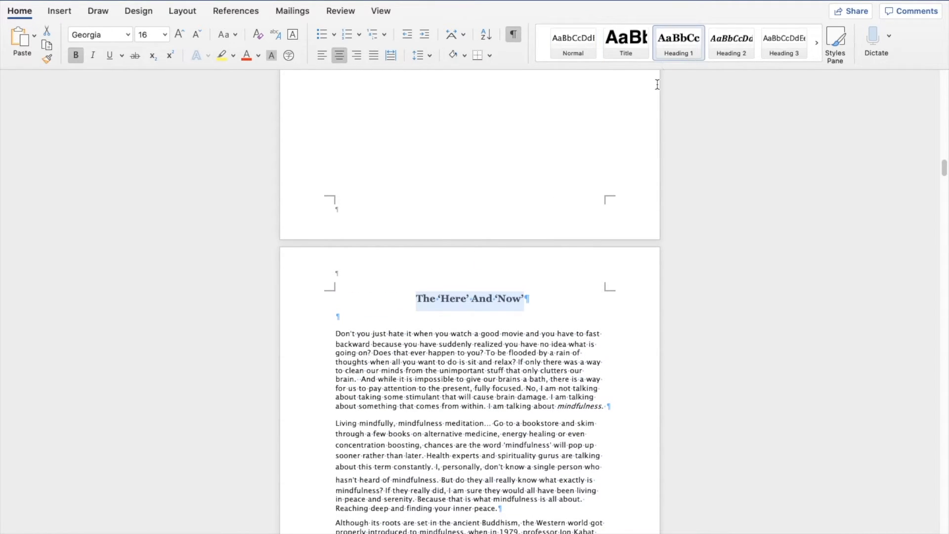
Step: Justify the body paragraphs of The 'Here' And 'Now' section
click(486, 332)
drag(336, 331, 566, 270)
scroll(440, 358, down, 6)
scroll(446, 357, down, 3)
click(373, 55)
click(392, 118)
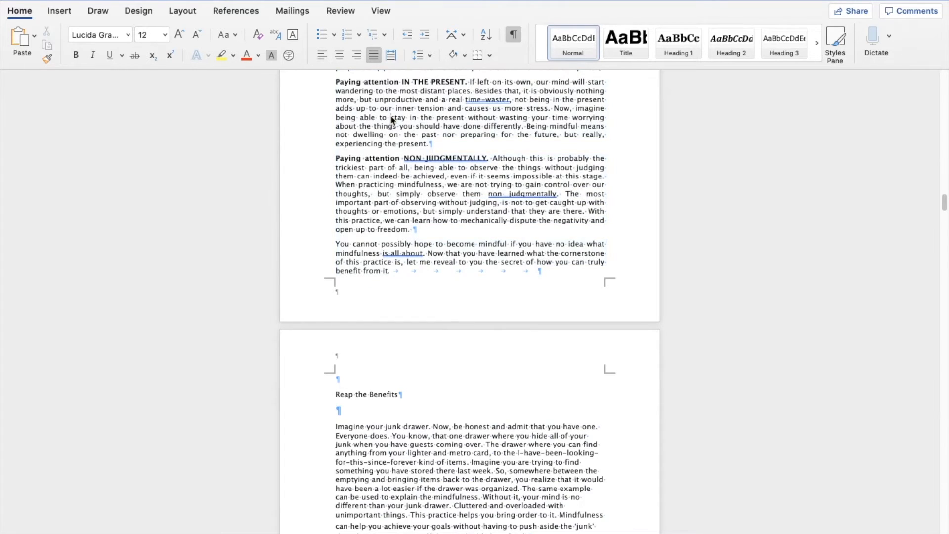
Step: Insert a page break after the section's closing line, before Reap the Benefits
scroll(522, 215, down, 3)
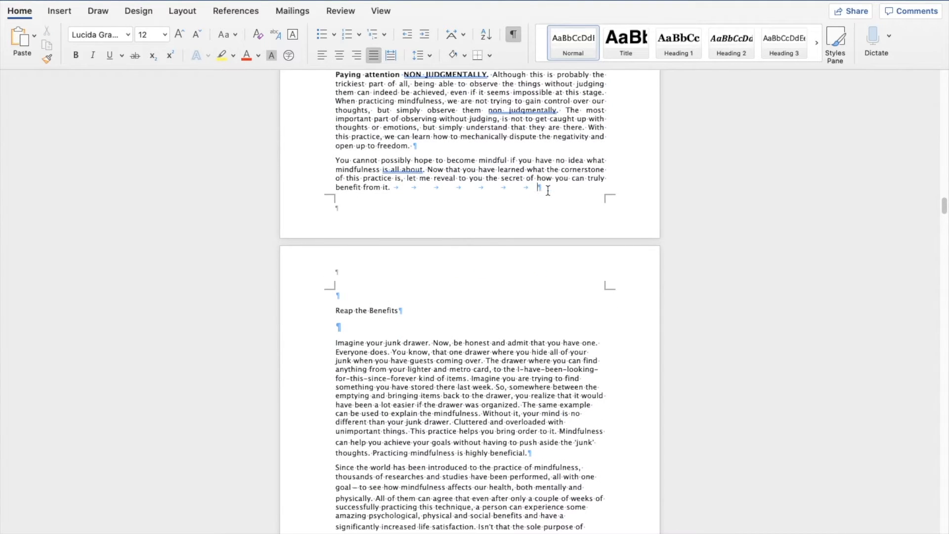
click(60, 12)
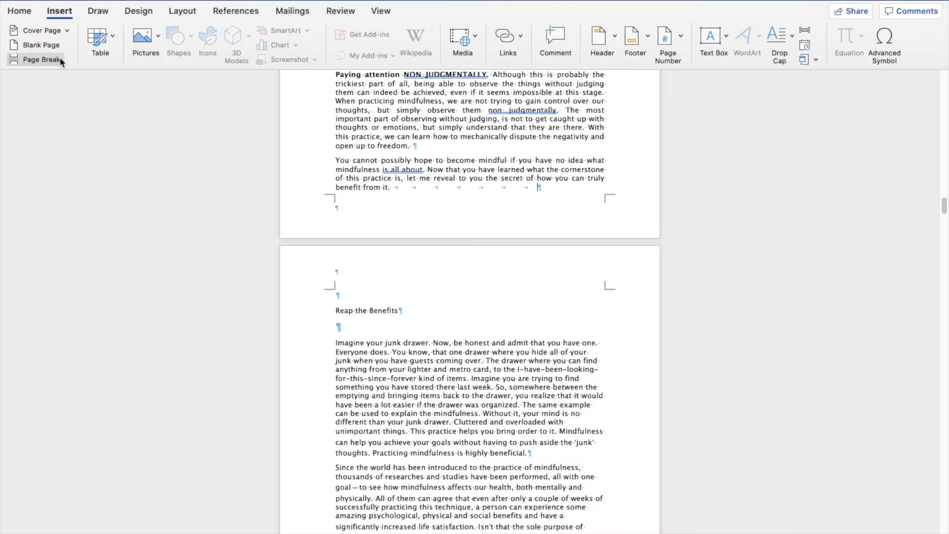
click(59, 60)
scroll(332, 237, down, 3)
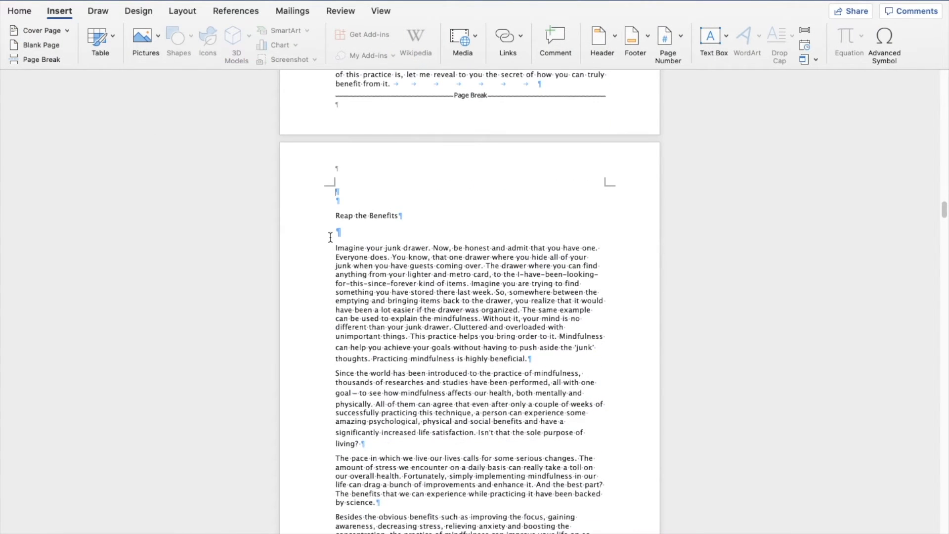
Step: Remove the empty paragraphs above the Reap the Benefits heading
click(333, 220)
key(BackSpace)
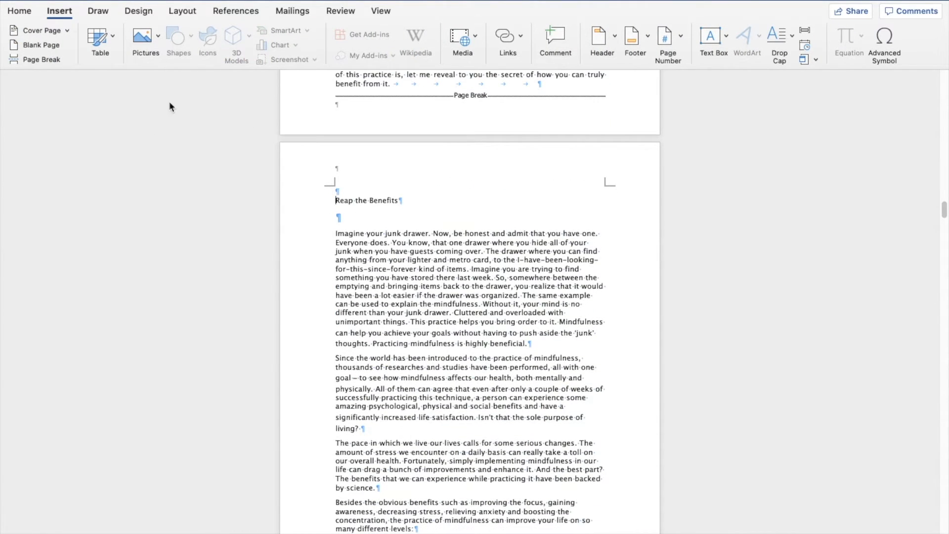
key(BackSpace)
Step: Apply the Heading 1 style to the Reap the Benefits heading
click(9, 14)
drag(399, 191, 343, 185)
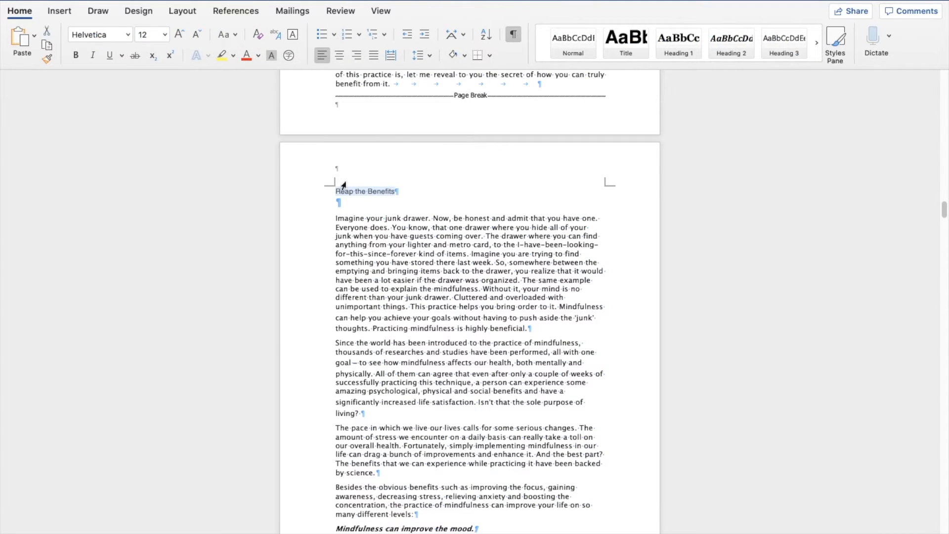
click(675, 55)
Step: Justify the body text of the Reap the Benefits section
click(333, 230)
drag(343, 232, 592, 229)
scroll(390, 207, down, 4)
scroll(395, 262, down, 18)
scroll(424, 266, down, 15)
scroll(426, 268, down, 6)
scroll(445, 268, down, 14)
scroll(446, 270, down, 18)
scroll(449, 257, up, 4)
click(374, 55)
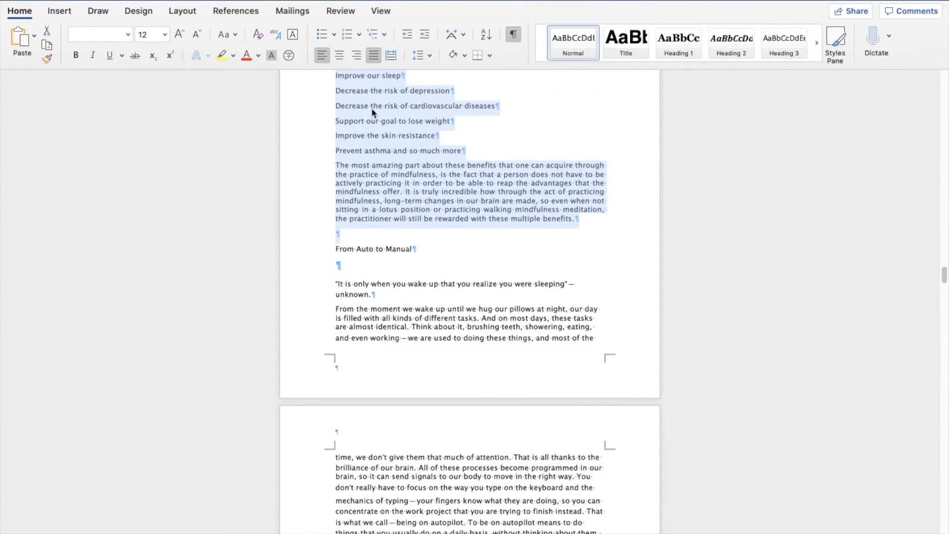
Step: Insert a page break after the Reap the Benefits closing paragraph, before From Auto to Manual
click(360, 233)
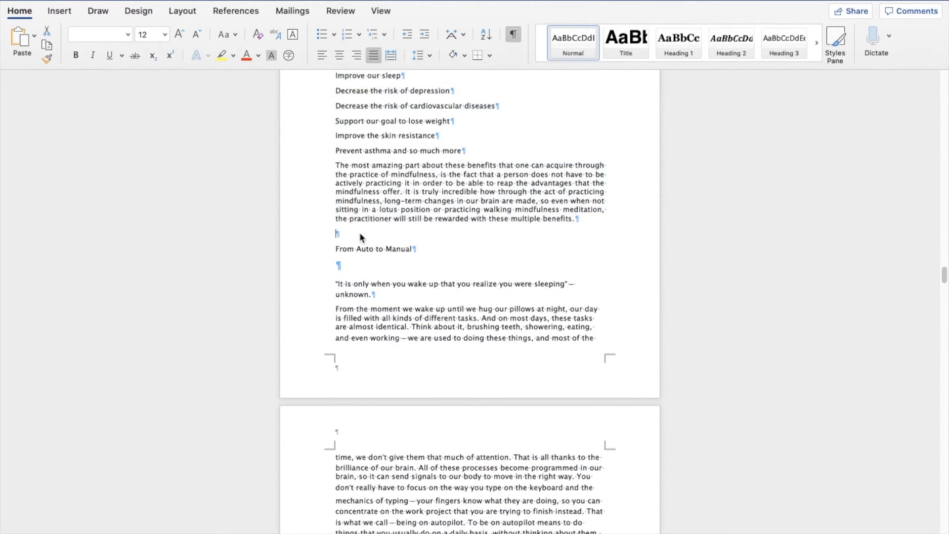
click(59, 11)
click(42, 59)
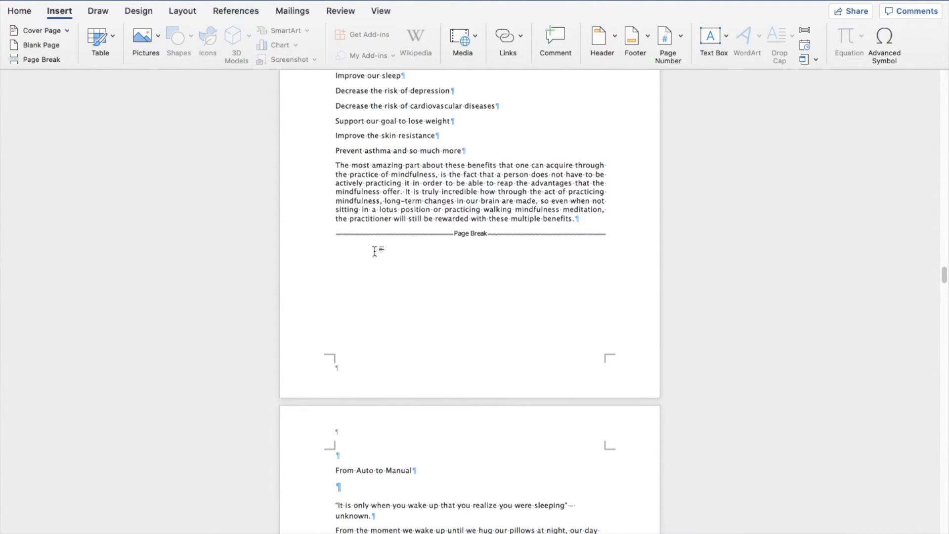
Step: Scroll through the document to review the title page, front matter and formatted chapters
scroll(376, 251, down, 5)
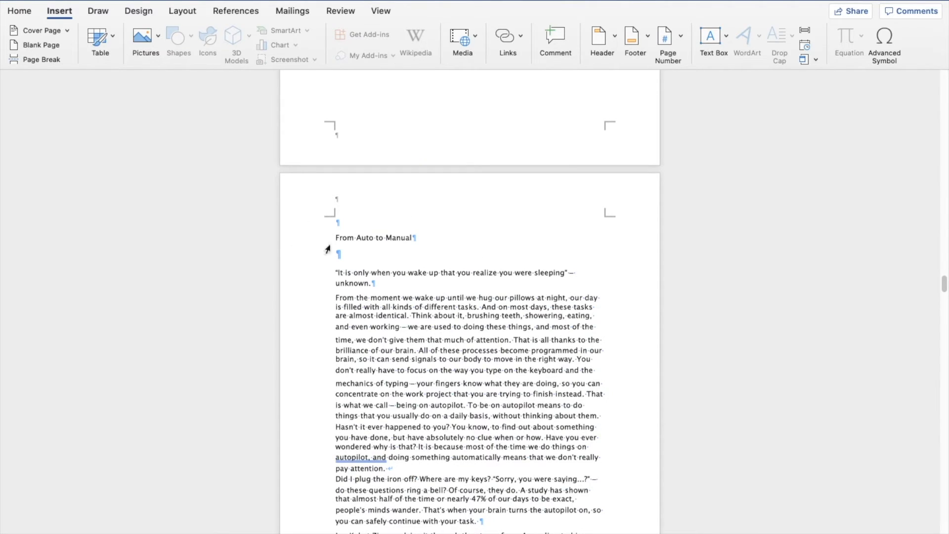
scroll(509, 304, down, 15)
scroll(509, 303, up, 15)
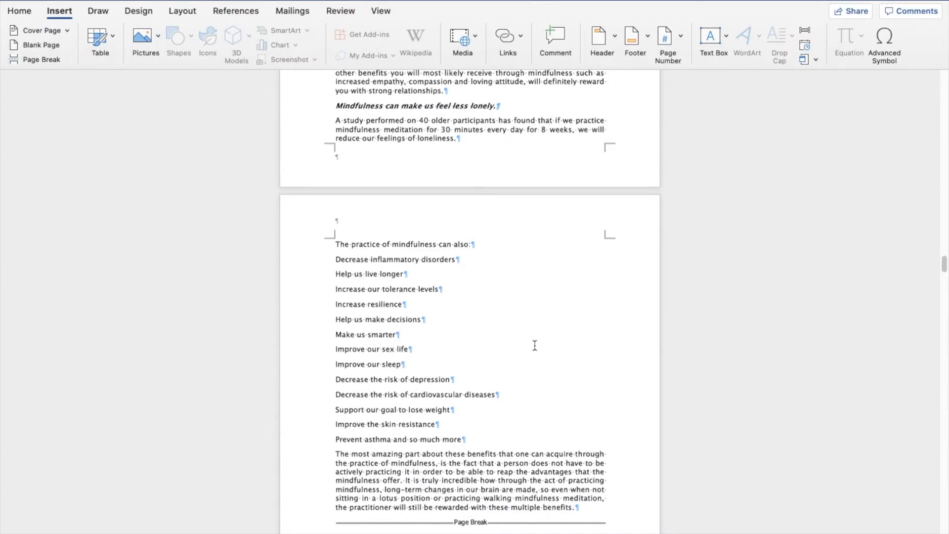
scroll(532, 344, up, 15)
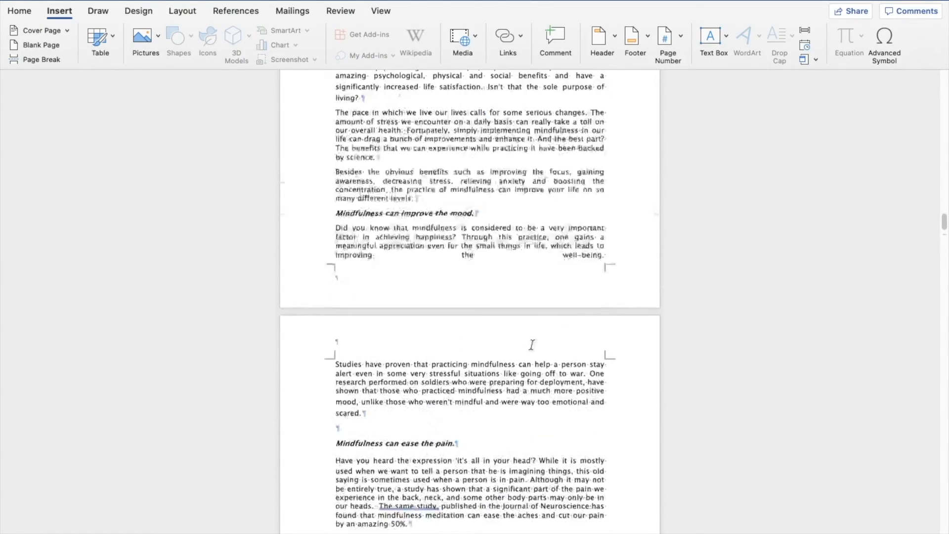
scroll(528, 343, up, 15)
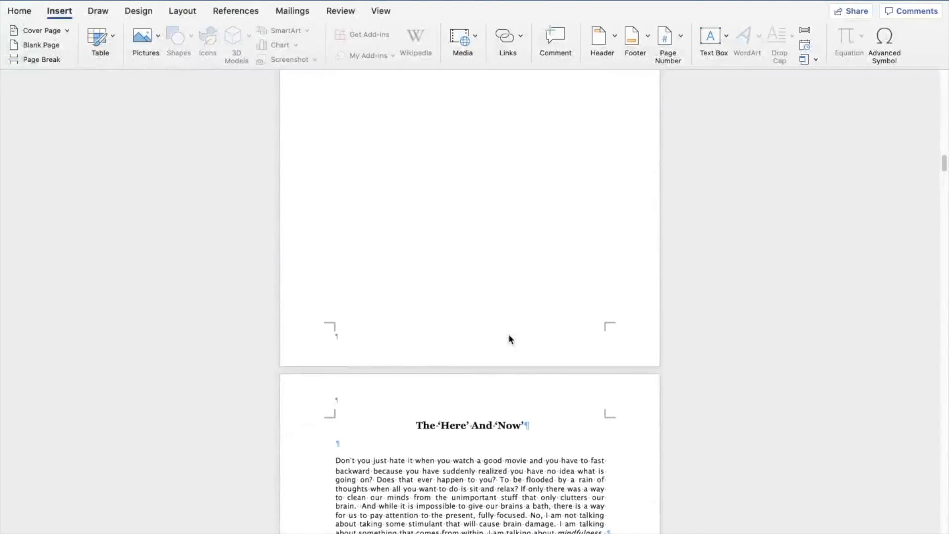
scroll(508, 331, up, 15)
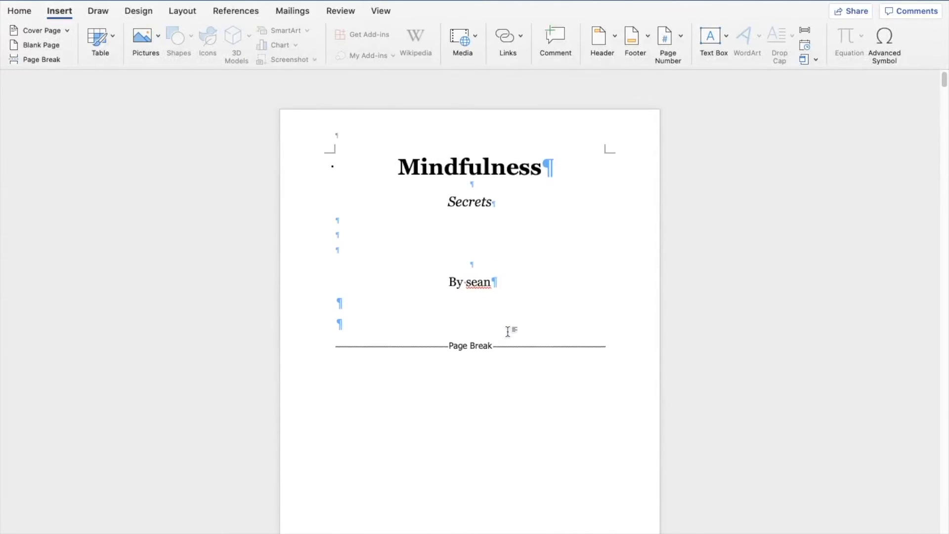
scroll(265, 204, down, 9)
scroll(265, 206, up, 7)
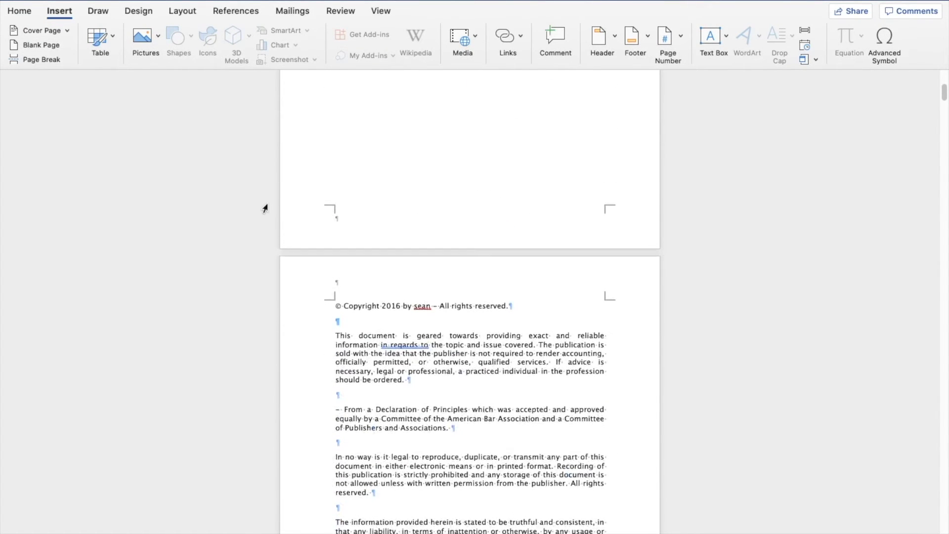
scroll(265, 206, down, 5)
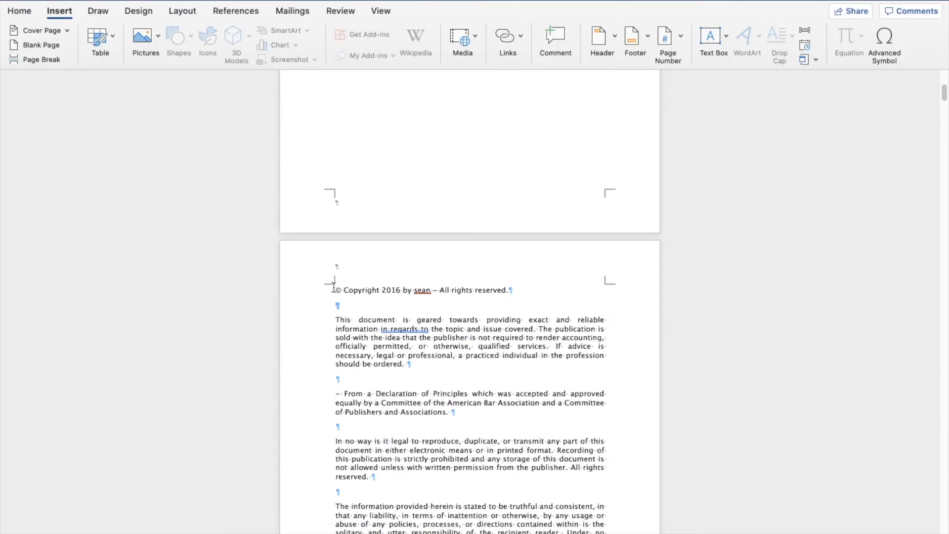
scroll(384, 179, down, 12)
scroll(384, 178, down, 11)
scroll(381, 178, up, 10)
scroll(377, 185, up, 20)
scroll(413, 235, down, 8)
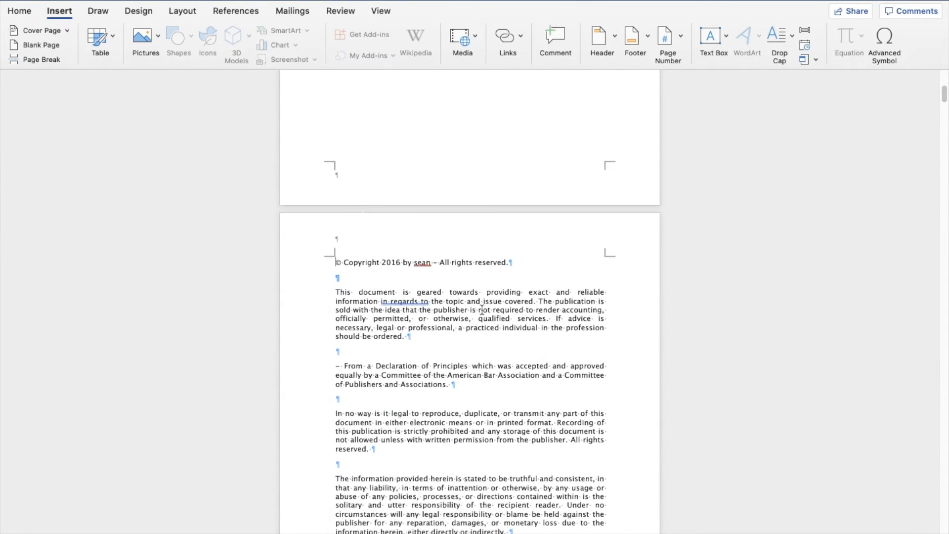
Step: Insert another page break after the copyright notice's closing page break
scroll(463, 277, down, 3)
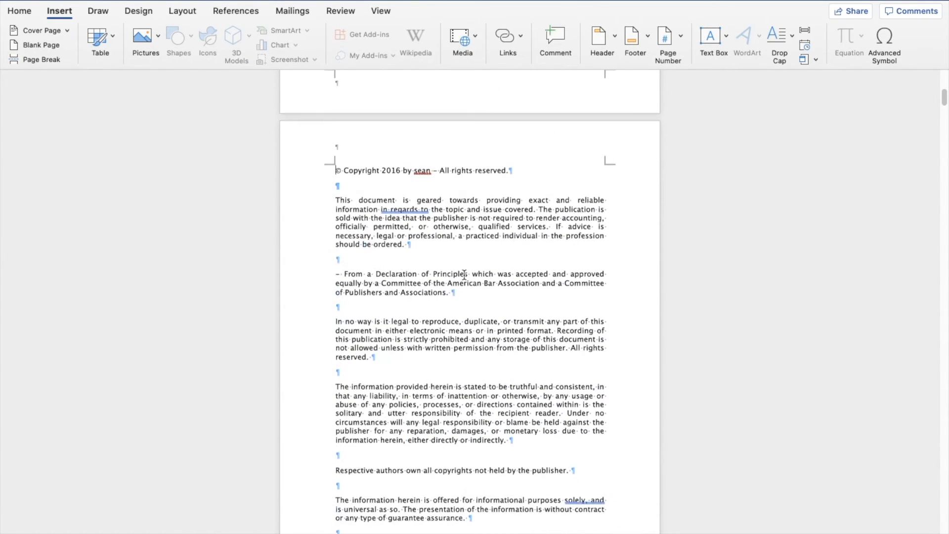
scroll(459, 267, down, 2)
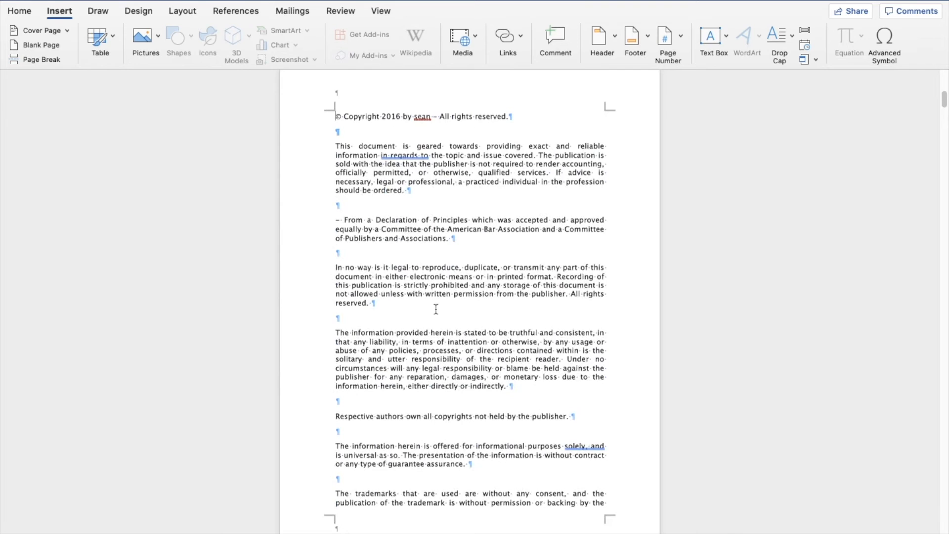
scroll(585, 139, down, 14)
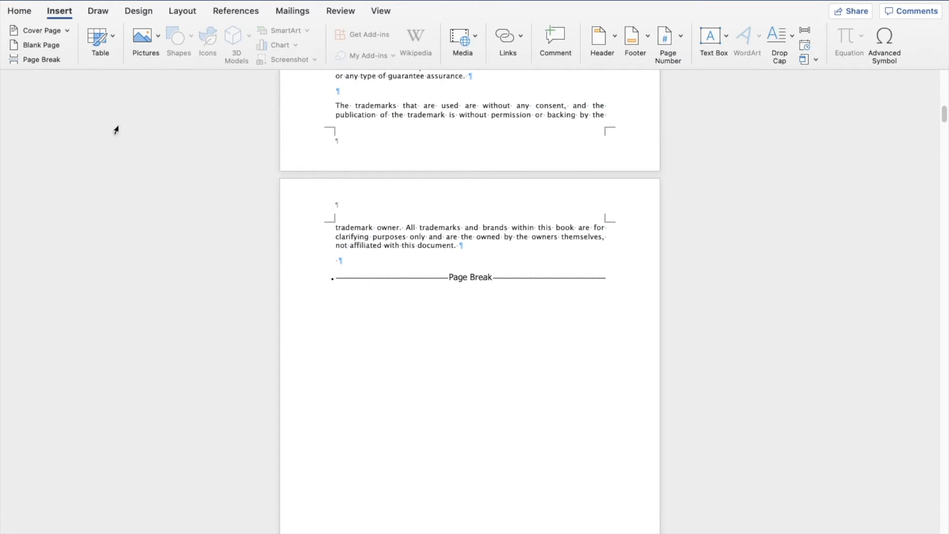
click(36, 60)
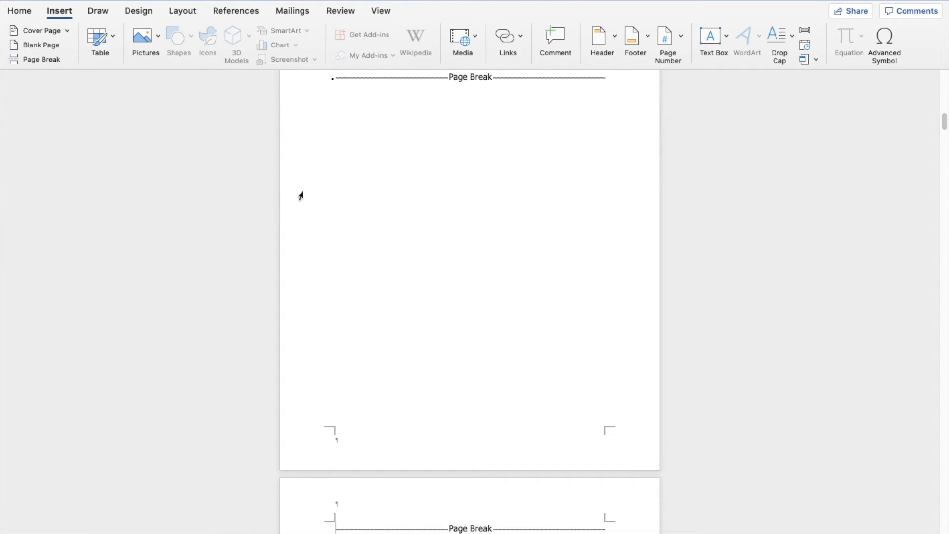
Step: Type the heading Table of Contents on the new blank page and add two empty lines below it
scroll(426, 207, up, 7)
scroll(435, 203, up, 3)
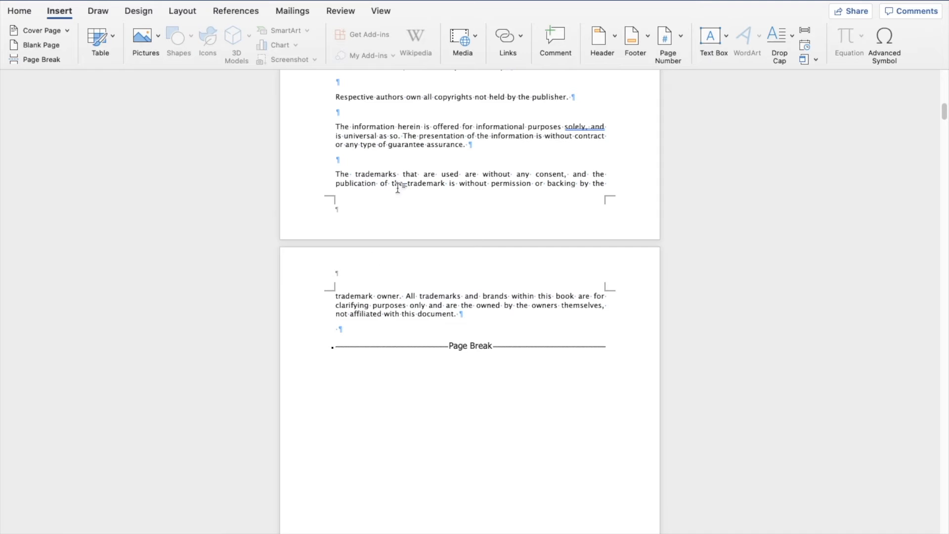
scroll(396, 186, down, 20)
scroll(330, 239, down, 20)
scroll(339, 239, up, 18)
click(28, 10)
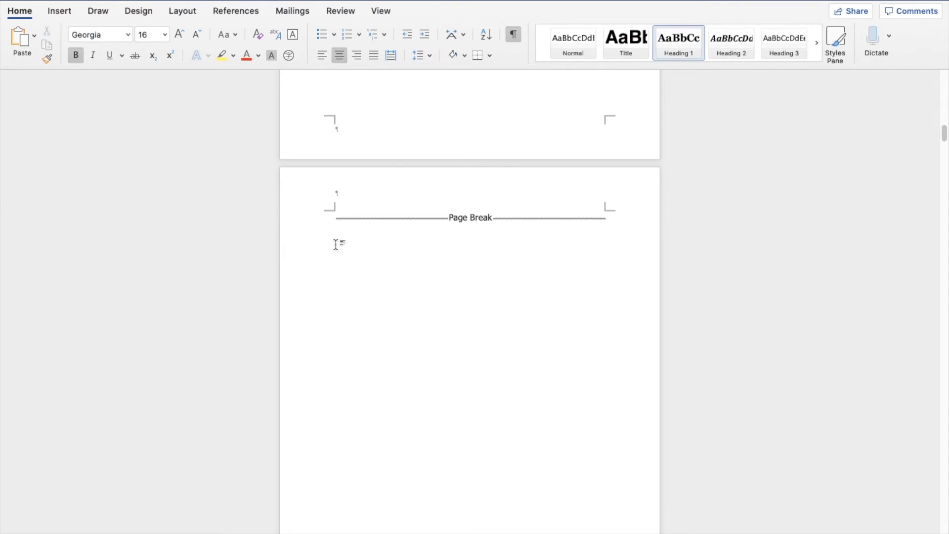
text(Table o)
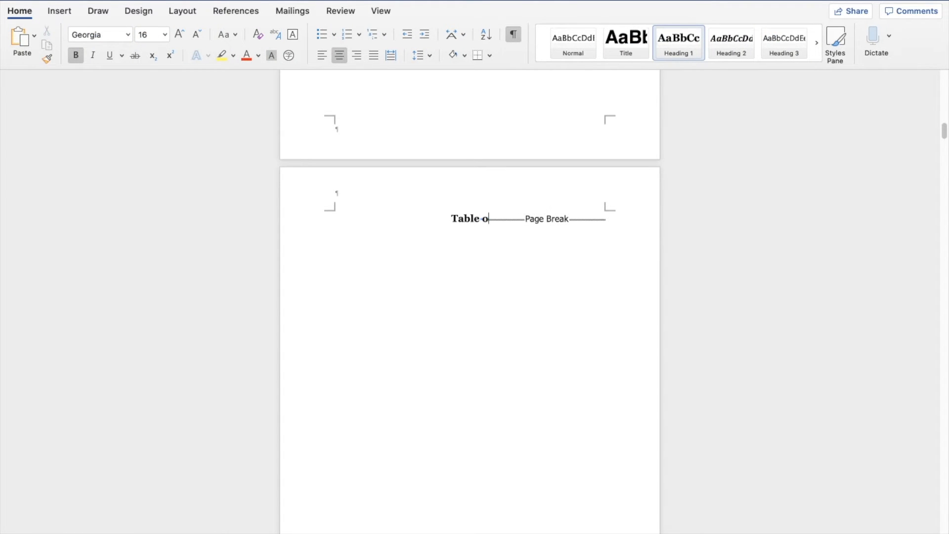
text(f Contents)
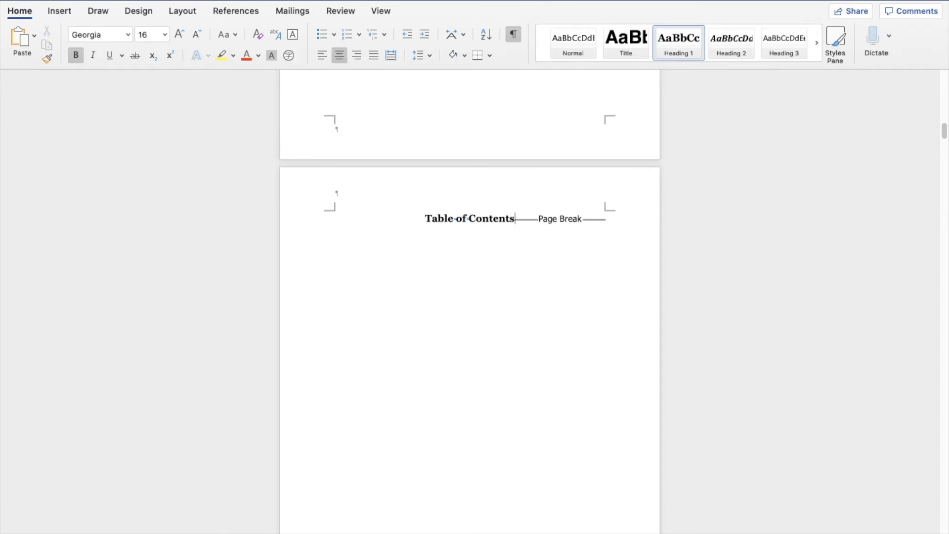
key(Return)
key(Return)
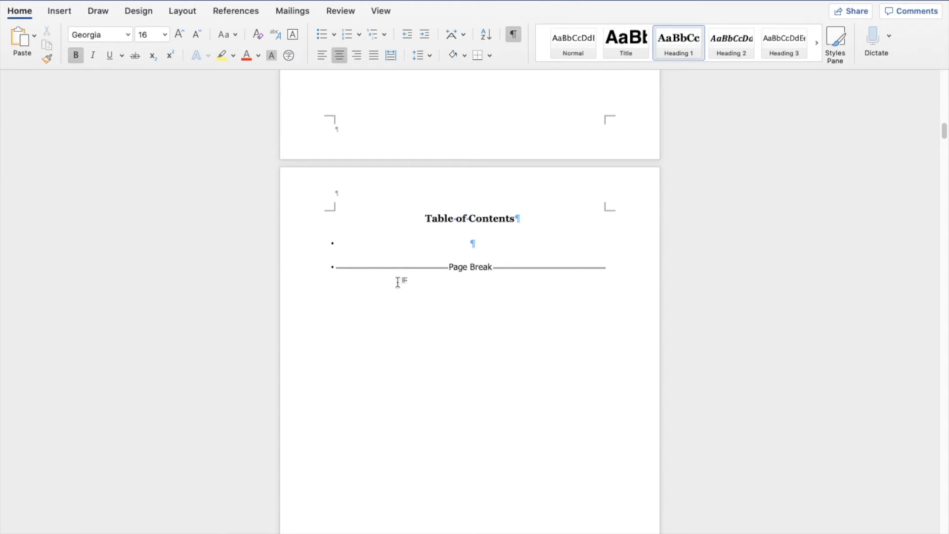
Step: Open the custom table of contents dialog and choose the From template format with 3 levels shown
click(238, 11)
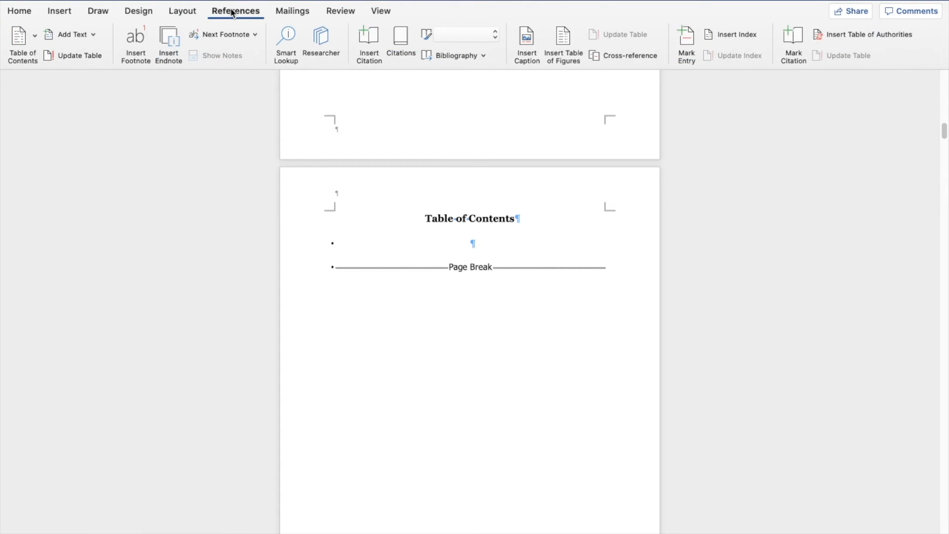
click(34, 33)
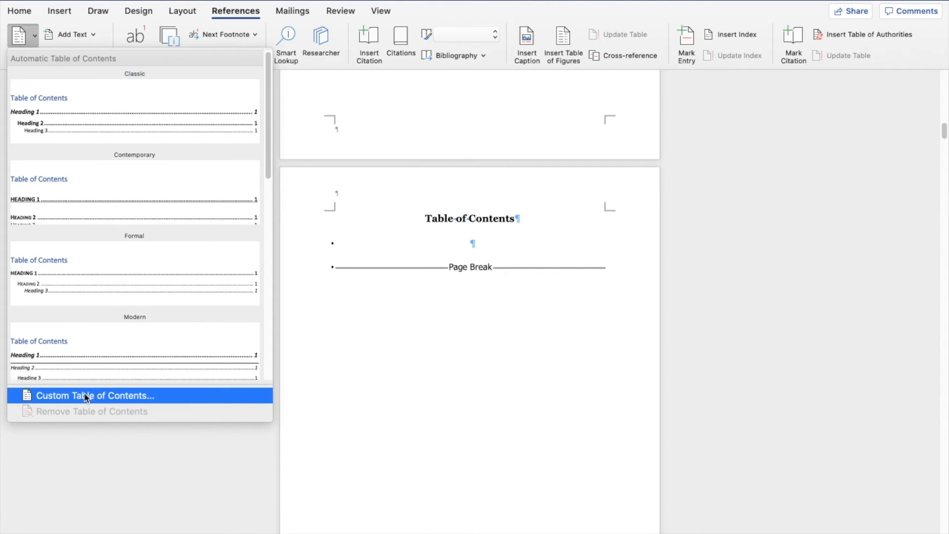
click(100, 395)
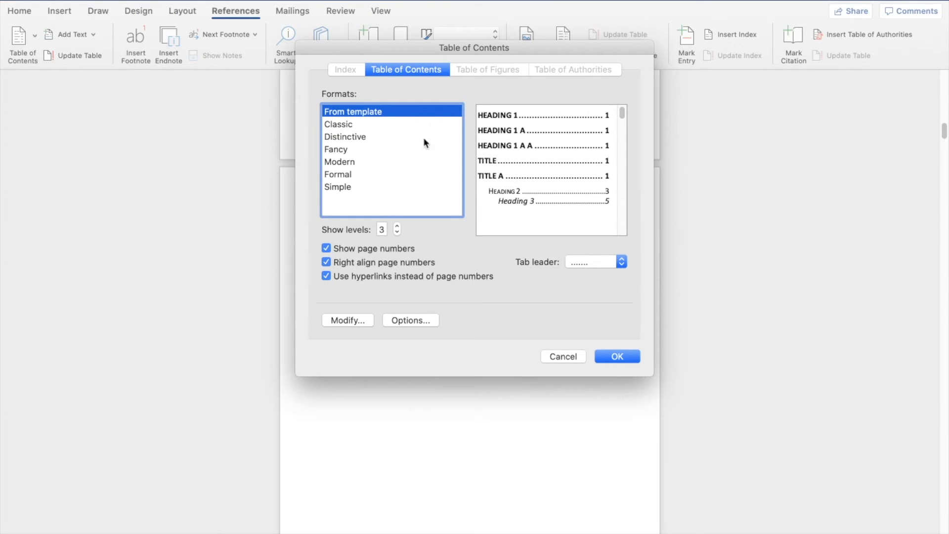
click(386, 124)
click(379, 136)
click(363, 161)
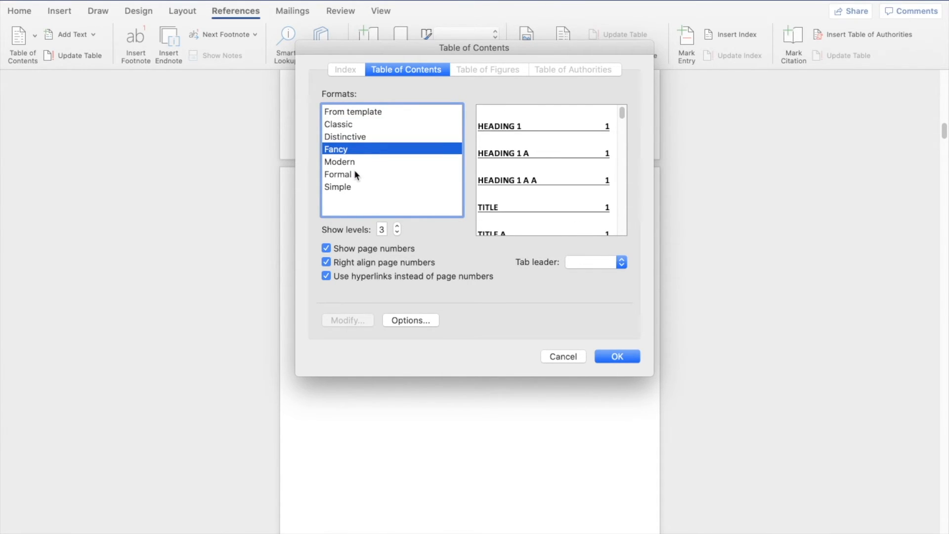
click(348, 112)
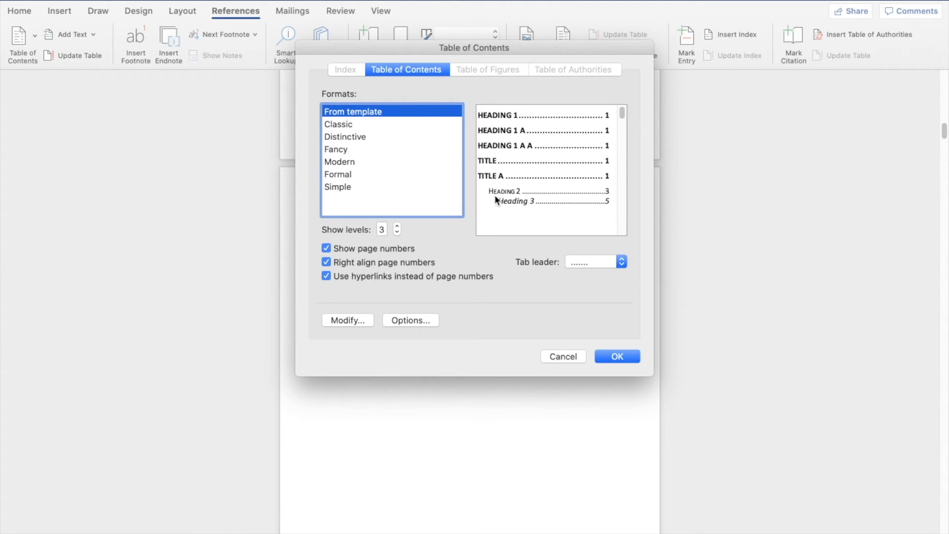
click(386, 230)
click(396, 232)
click(396, 231)
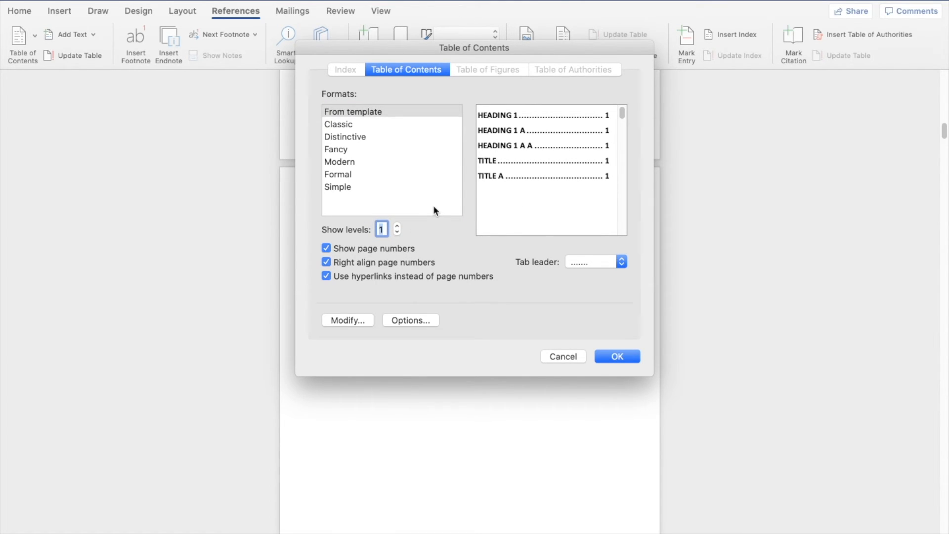
click(398, 227)
click(397, 226)
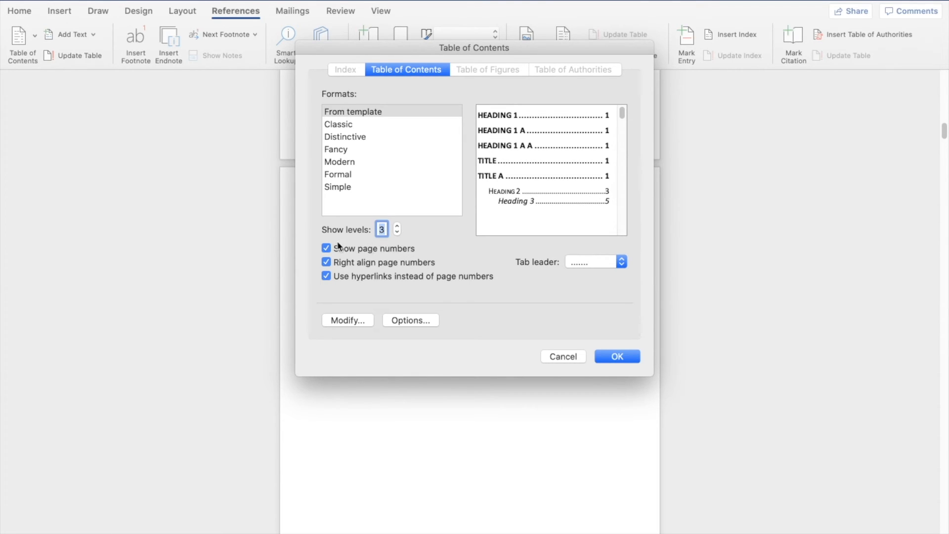
Step: Turn off page numbers and insert the table of contents below the heading
click(326, 248)
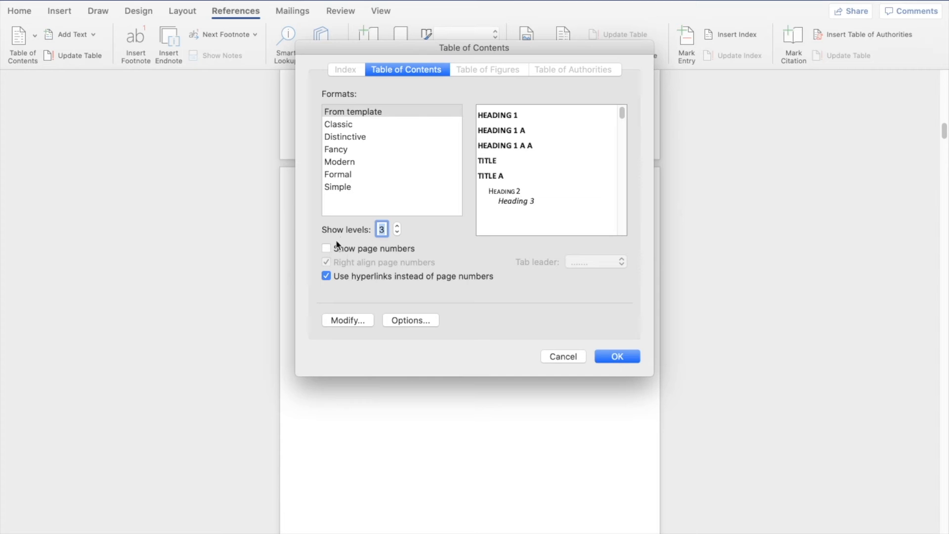
click(405, 251)
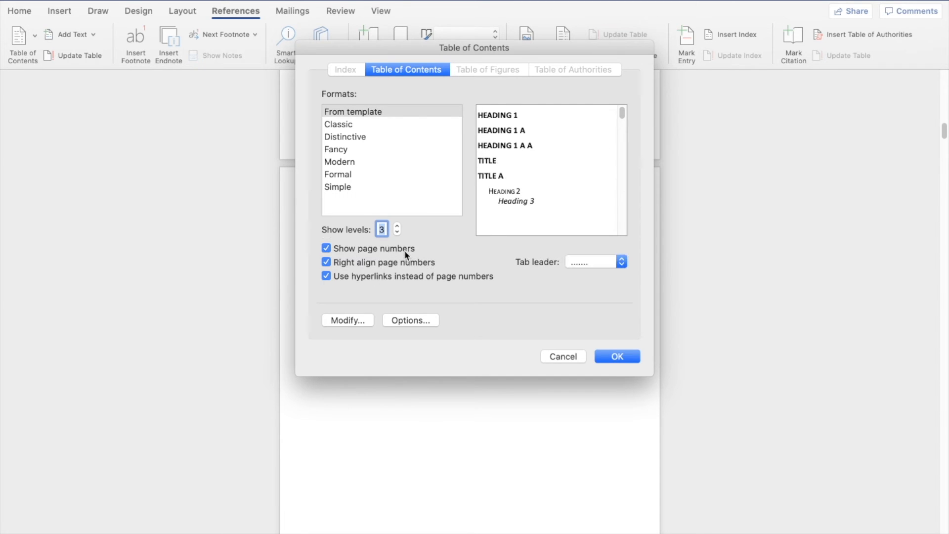
click(348, 249)
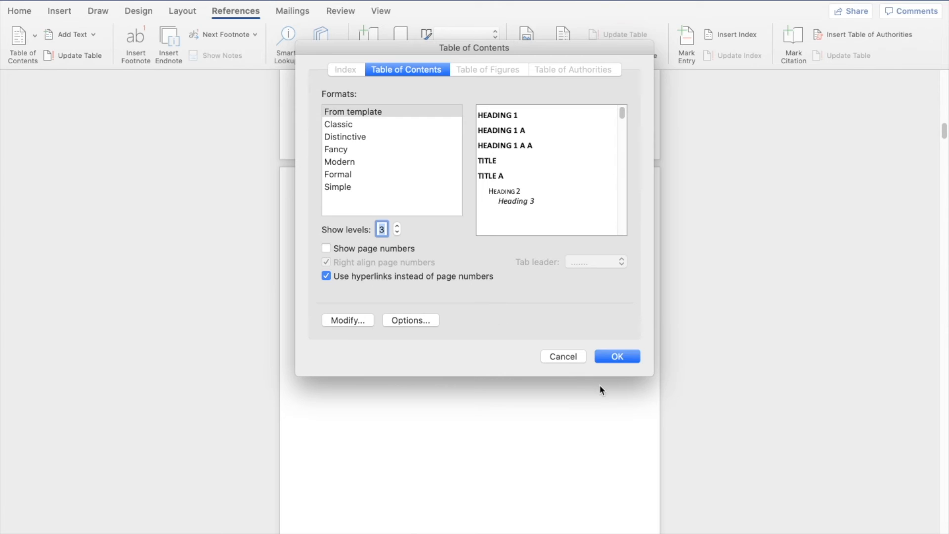
click(617, 357)
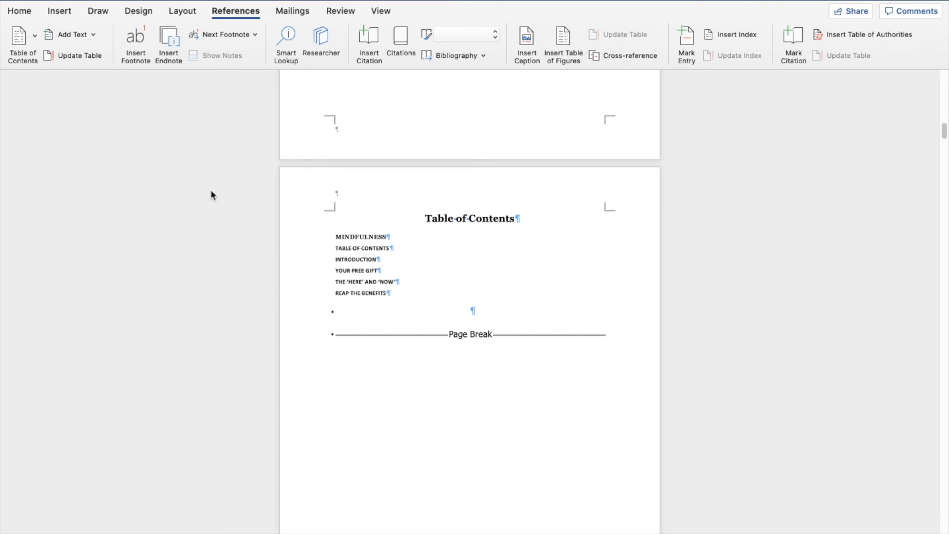
Step: Delete the Mindfulness and Table of Contents entries from the generated table of contents
click(22, 12)
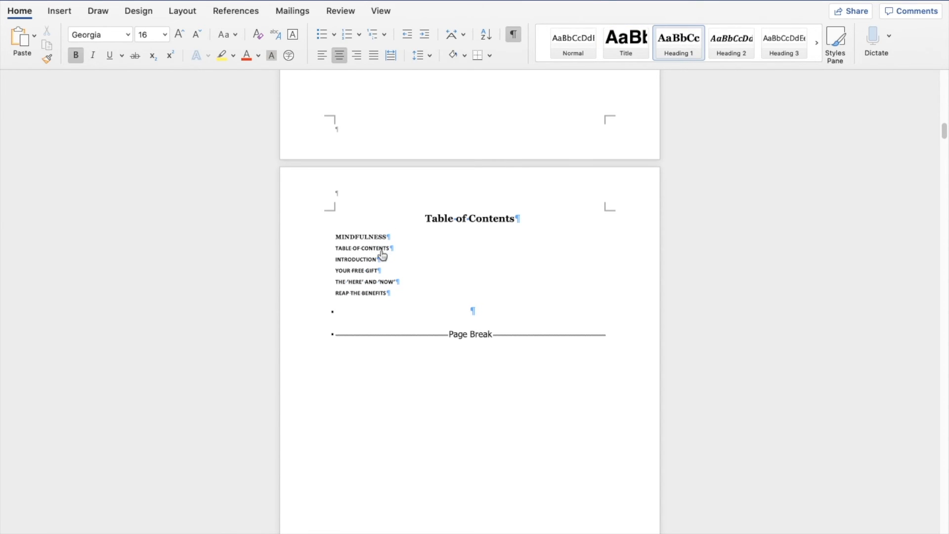
drag(501, 217, 438, 220)
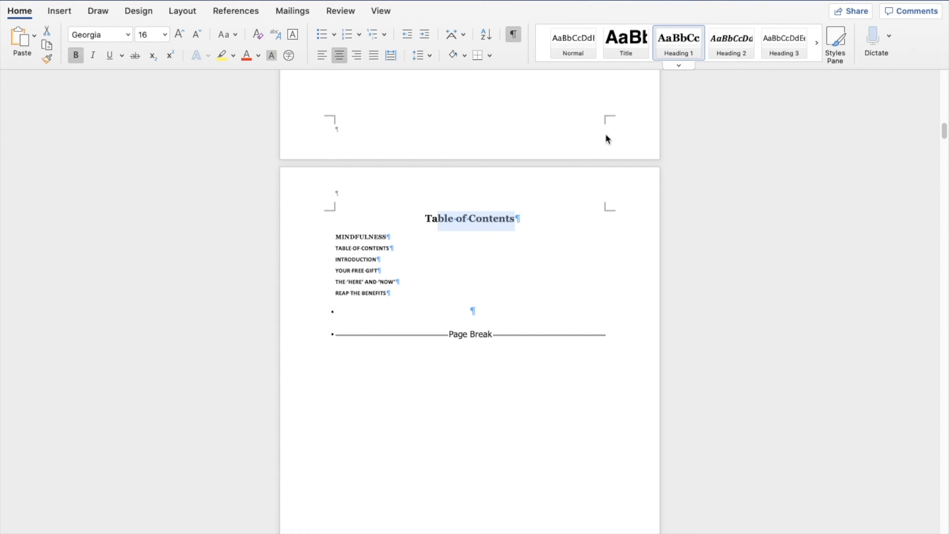
click(522, 203)
drag(388, 248, 336, 236)
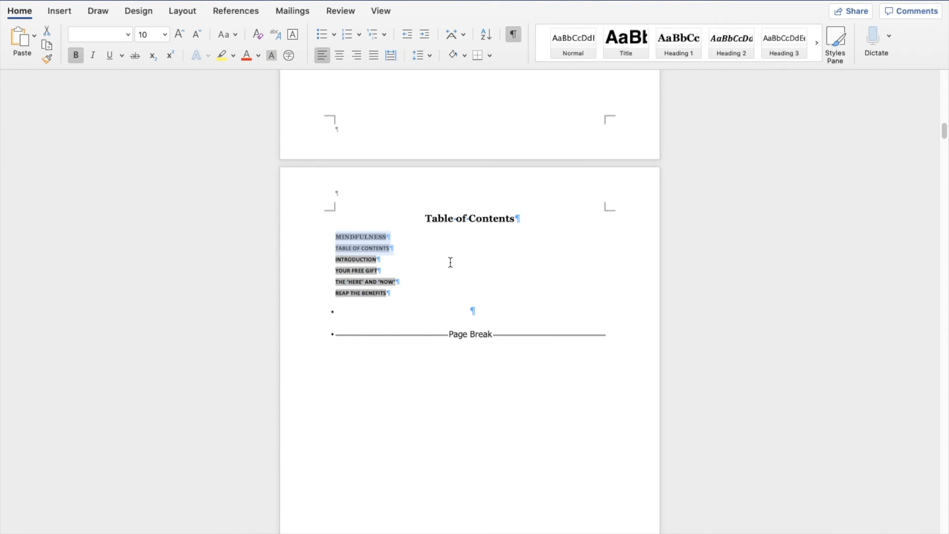
key(BackSpace)
click(440, 226)
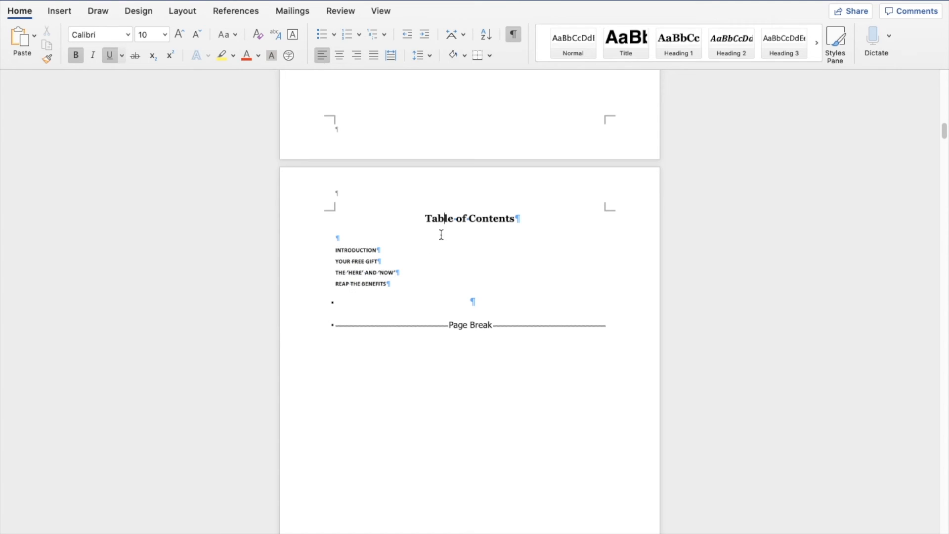
Step: Set the remaining table of contents entries to 12 pt and increase their line spacing
click(419, 287)
drag(419, 287, 335, 250)
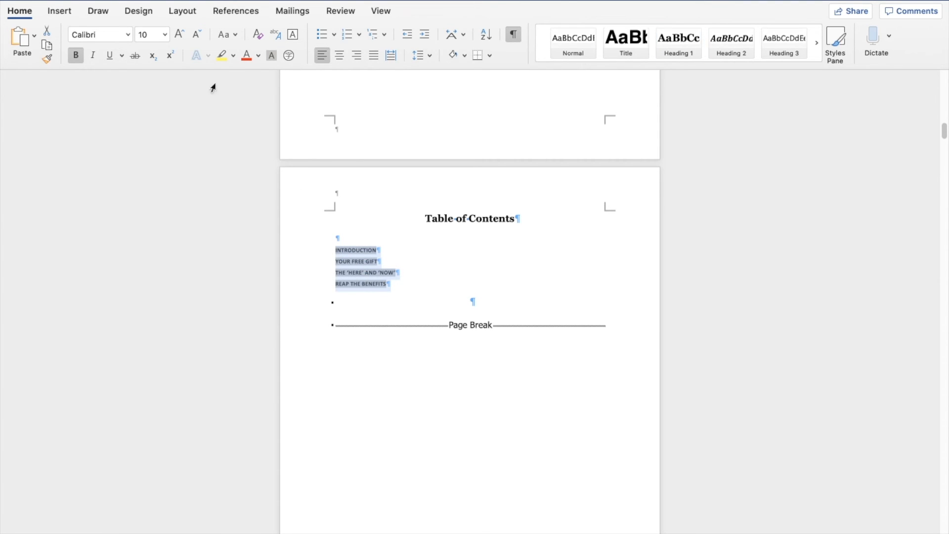
click(182, 35)
click(181, 35)
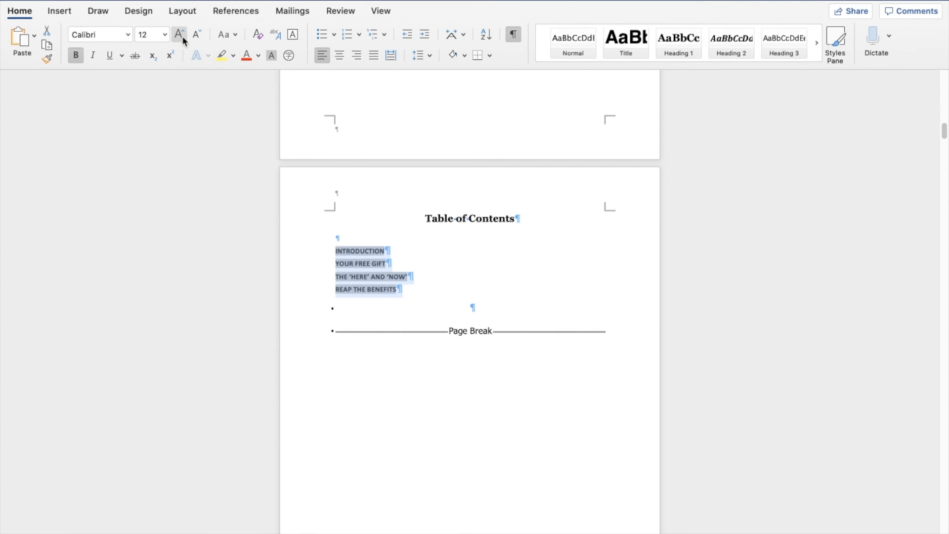
click(179, 34)
click(196, 38)
click(414, 55)
click(427, 106)
click(428, 209)
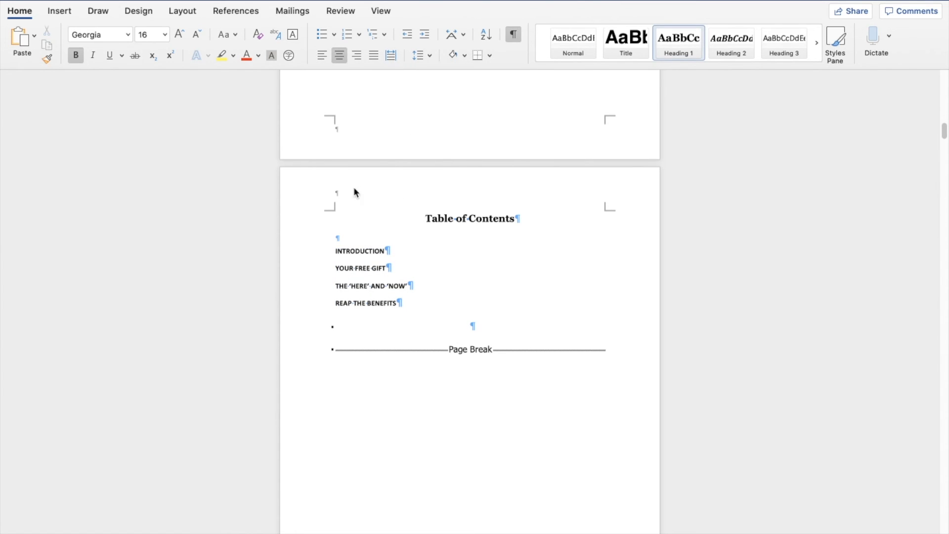
Step: Follow the Introduction entry's link to test it, then return to review the table of contents entries
click(410, 323)
click(360, 250)
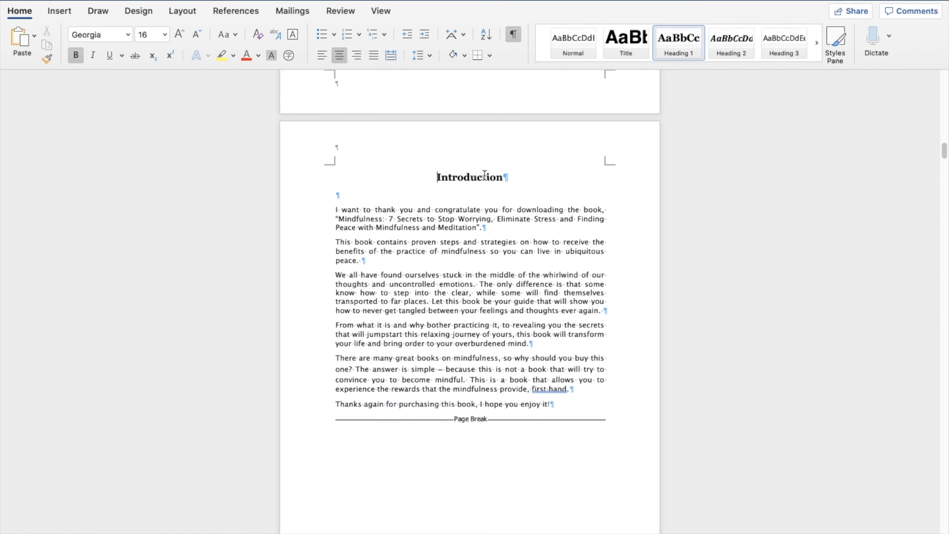
drag(503, 178, 430, 184)
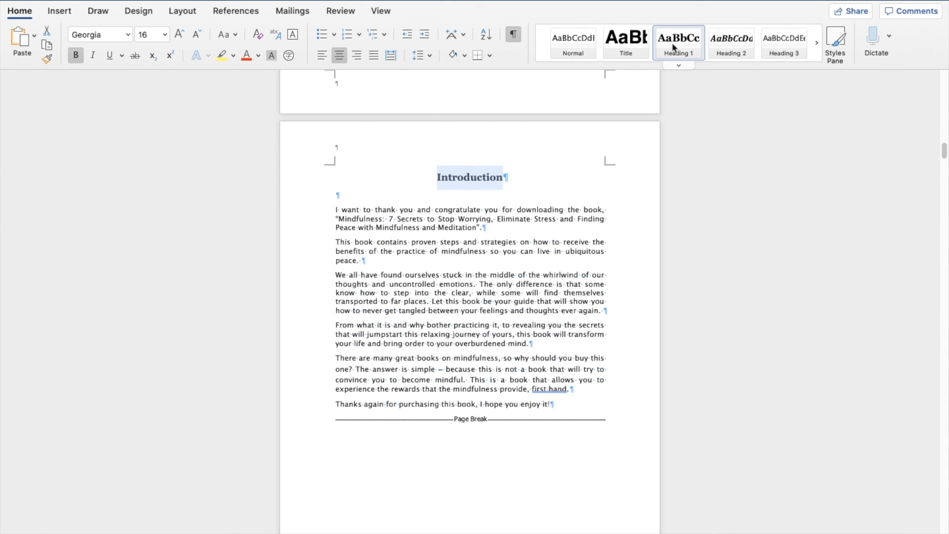
click(475, 172)
scroll(499, 210, up, 15)
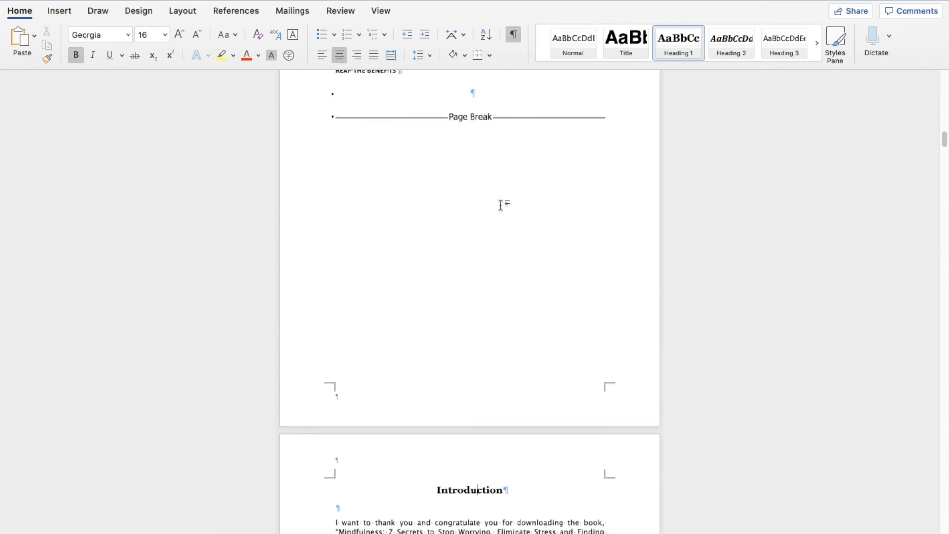
scroll(501, 204, down, 3)
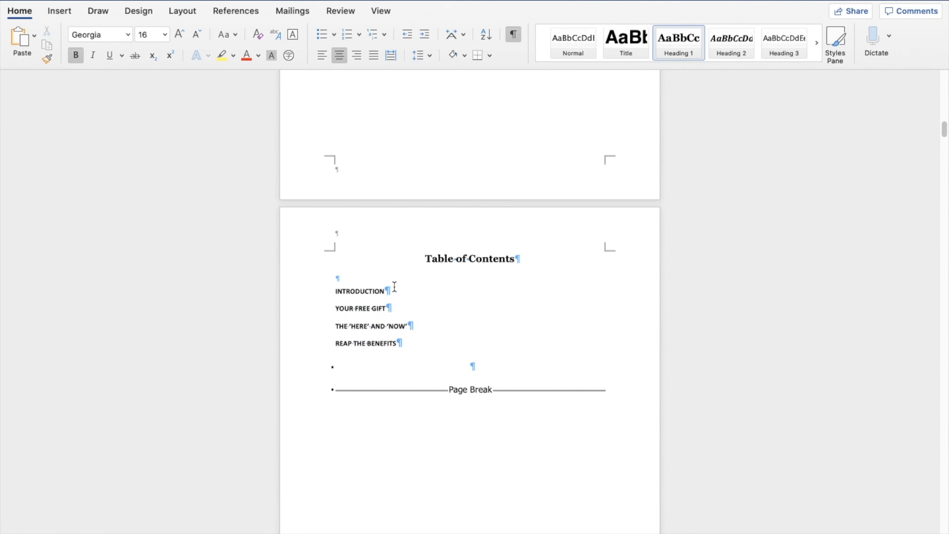
drag(393, 288, 343, 288)
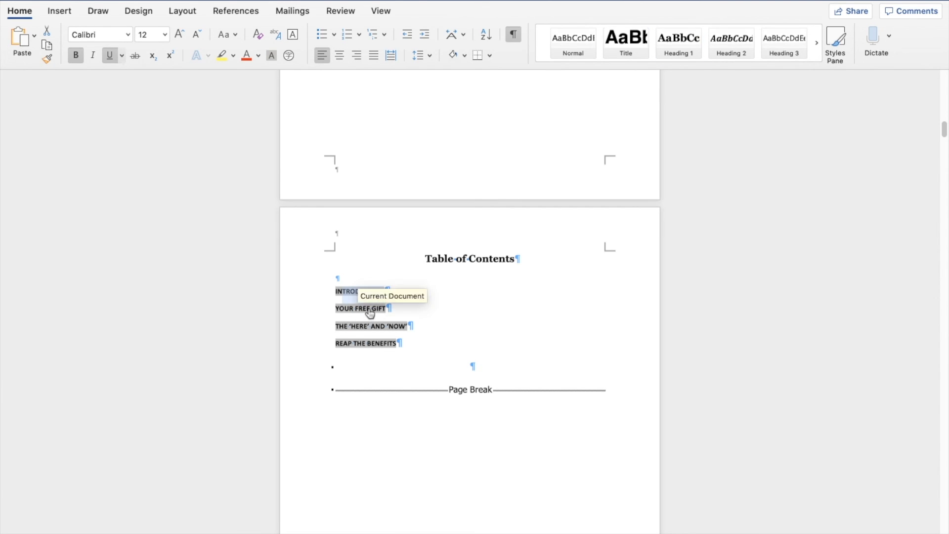
click(455, 259)
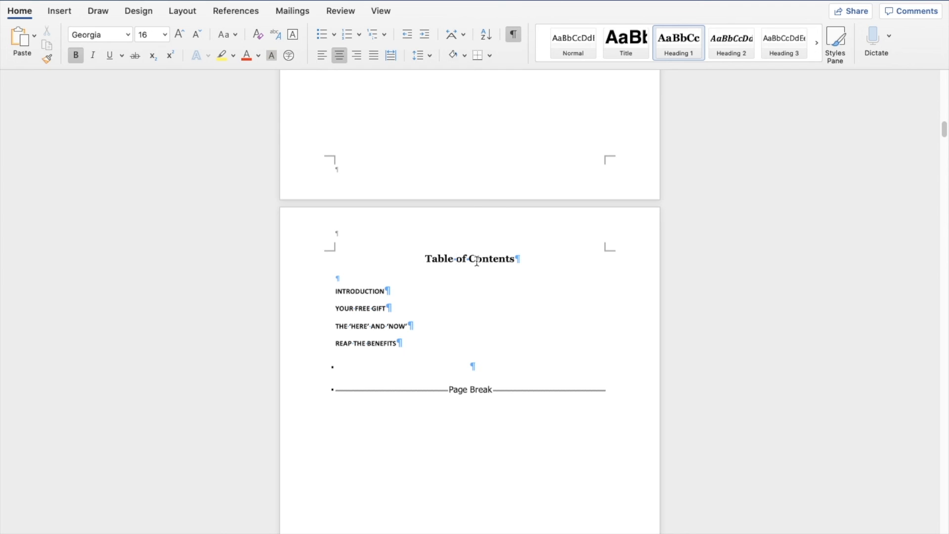